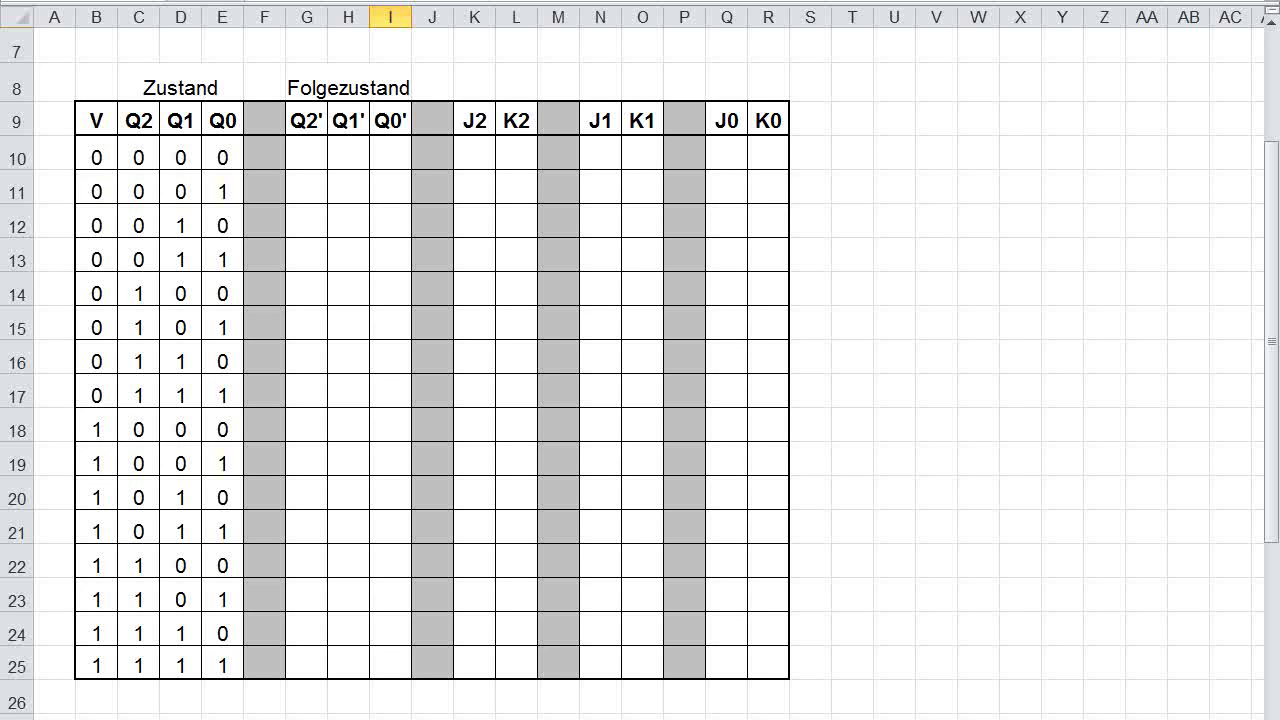
- Fill the next-state cells Q2', Q1', Q0' in row 10 with 1, 0, 1
{"action": "left_click", "coordinate": [306, 152]}
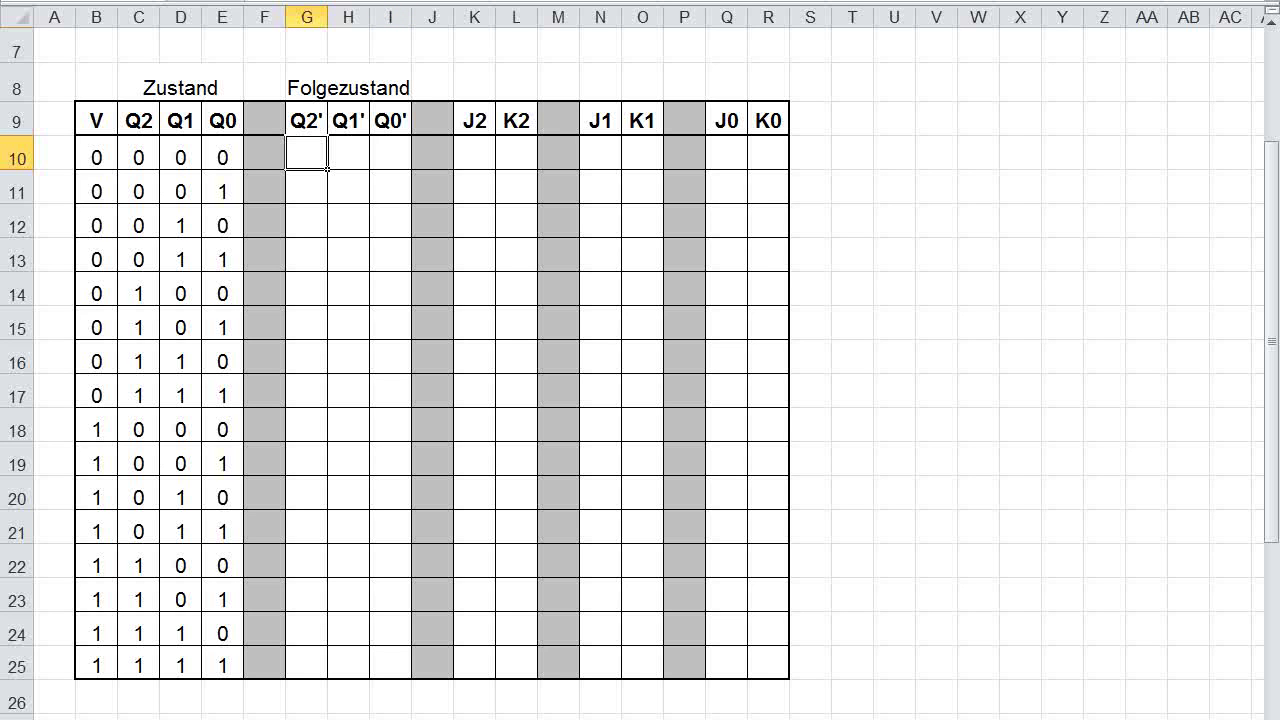
{"action": "type", "text": "1"}
{"action": "key", "text": "Tab"}
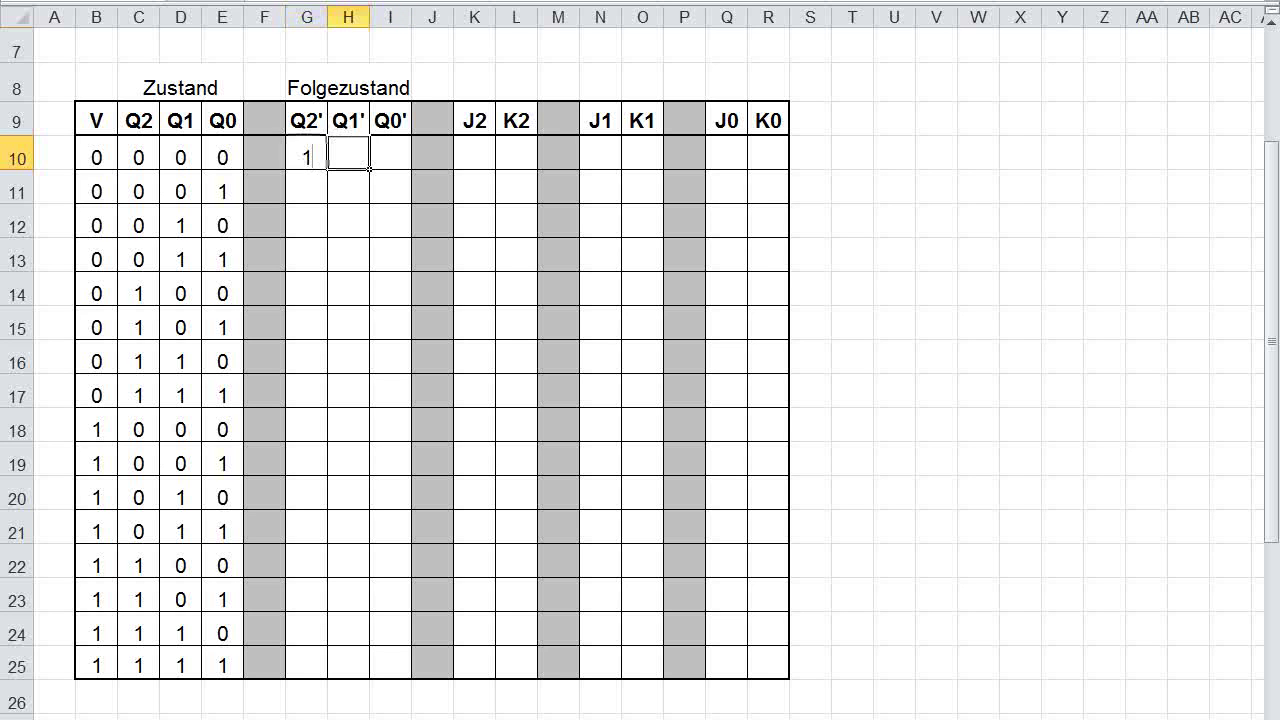
{"action": "type", "text": "0"}
{"action": "key", "text": "Tab"}
{"action": "type", "text": "1"}
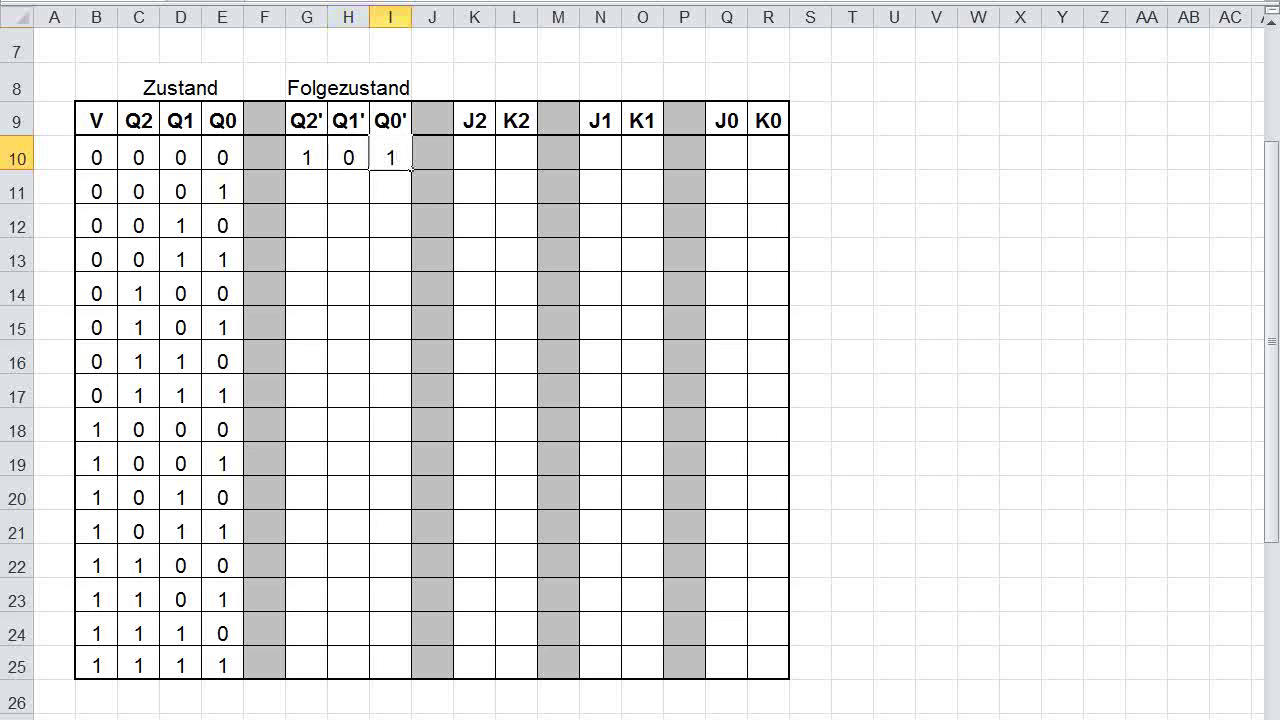
{"action": "key", "text": "Return"}
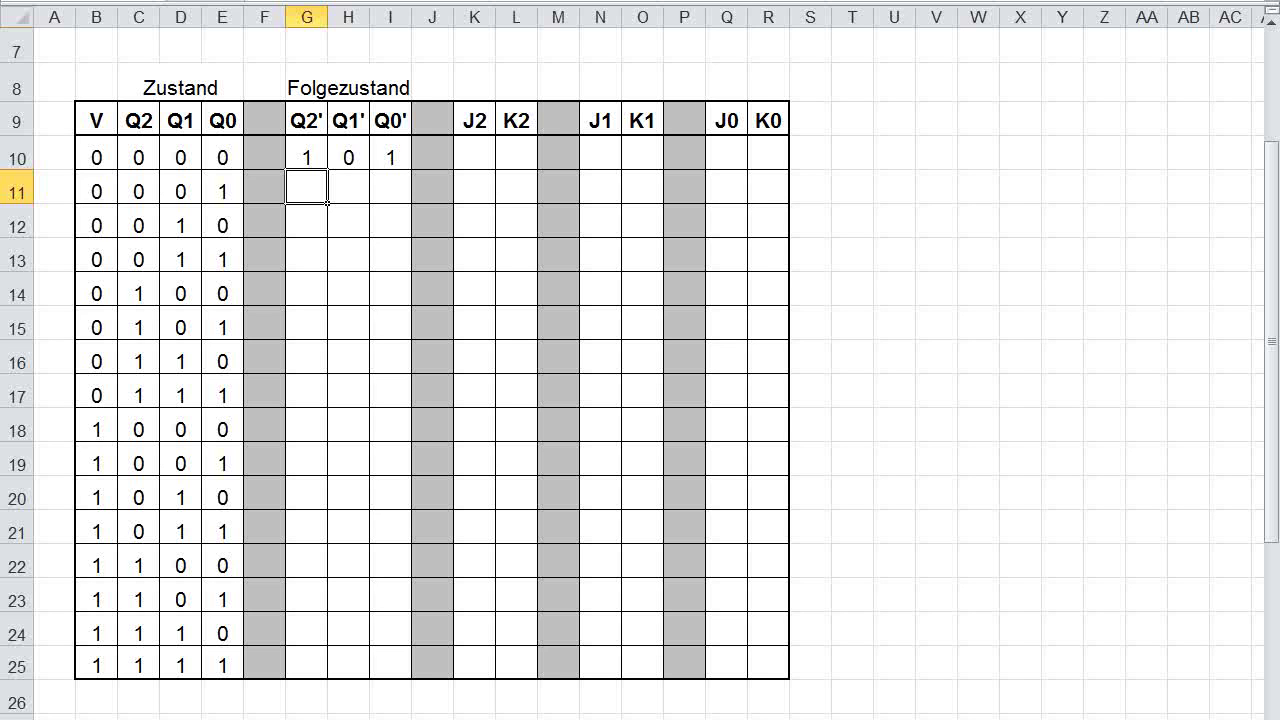
- Enter the next state 0, 0, 0 for Q2', Q1', Q0' in row 11
{"action": "type", "text": "0"}
{"action": "key", "text": "Tab"}
{"action": "type", "text": "0"}
{"action": "key", "text": "Tab"}
{"action": "type", "text": "0"}
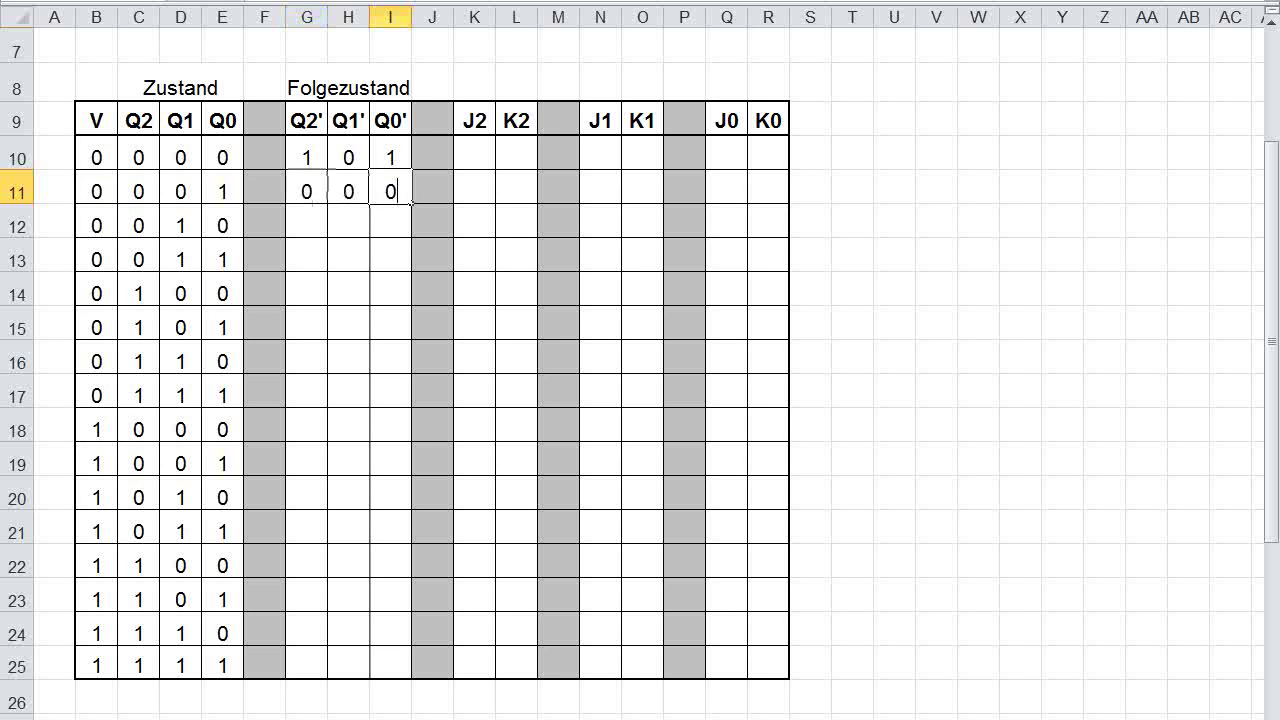
{"action": "key", "text": "Return"}
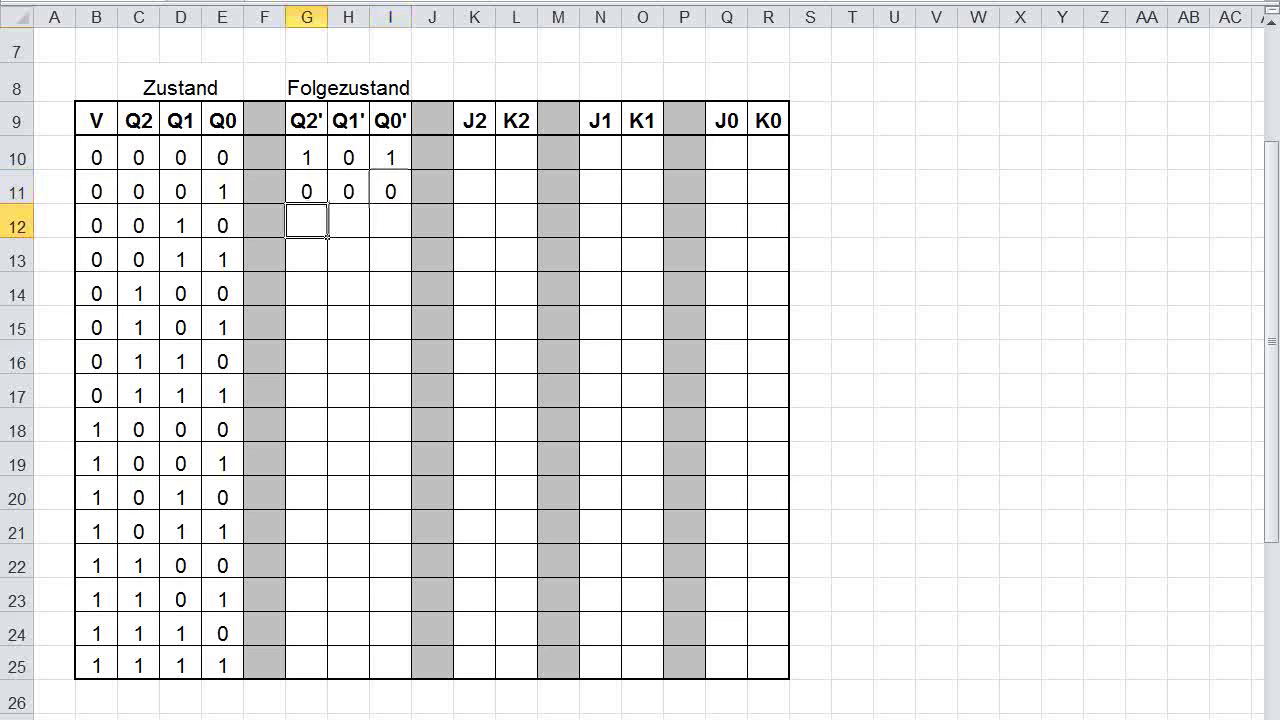
- Enter the next state 0, 0, 1 for Q2', Q1', Q0' in row 12
{"action": "type", "text": "0"}
{"action": "key", "text": "Tab"}
{"action": "type", "text": "0"}
{"action": "key", "text": "Tab"}
{"action": "type", "text": "1"}
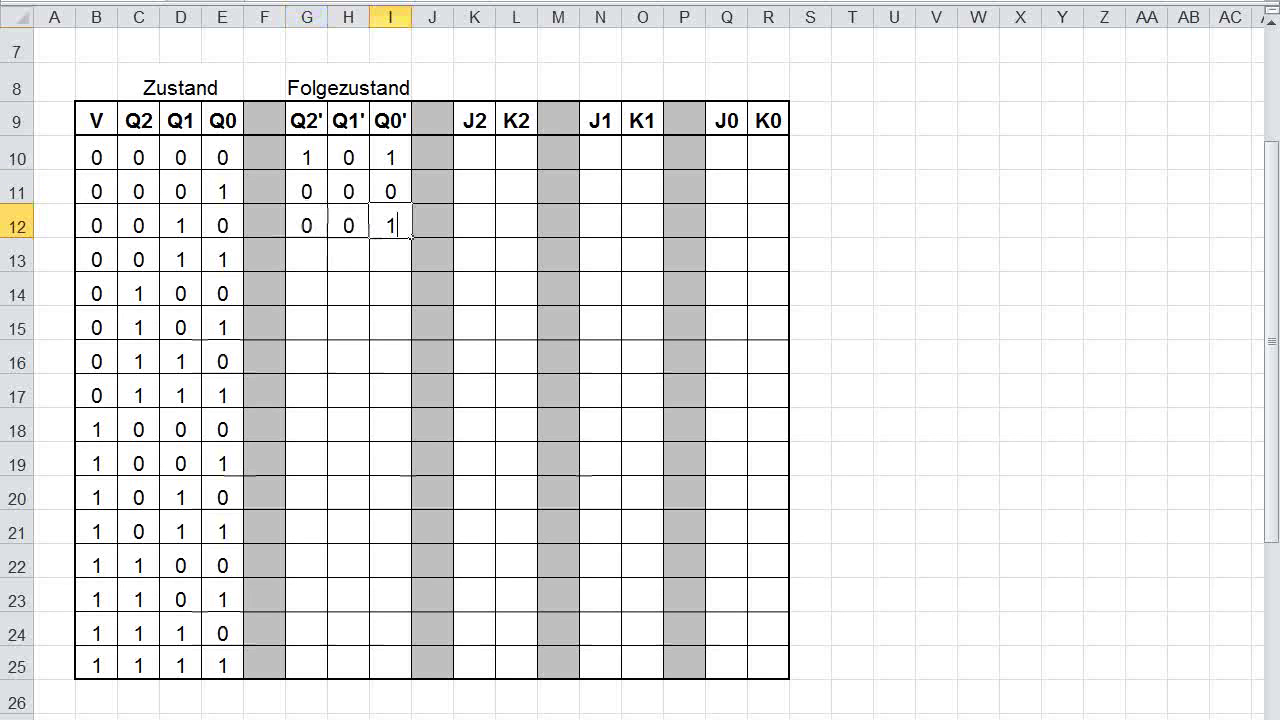
{"action": "key", "text": "Return"}
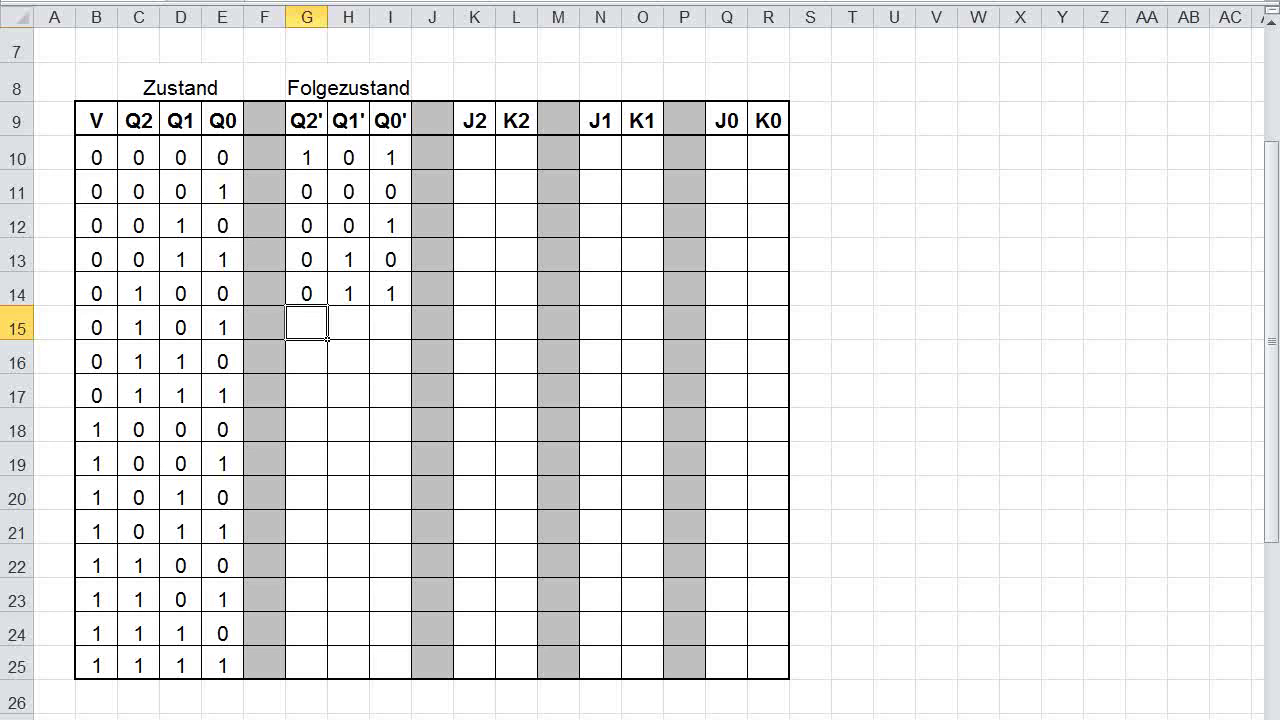
- Enter the next state 1, 0, 0 for Q2', Q1', Q0' in row 15
{"action": "type", "text": "1"}
{"action": "key", "text": "Tab"}
{"action": "type", "text": "0"}
{"action": "key", "text": "Tab"}
{"action": "type", "text": "0"}
{"action": "key", "text": "Down"}
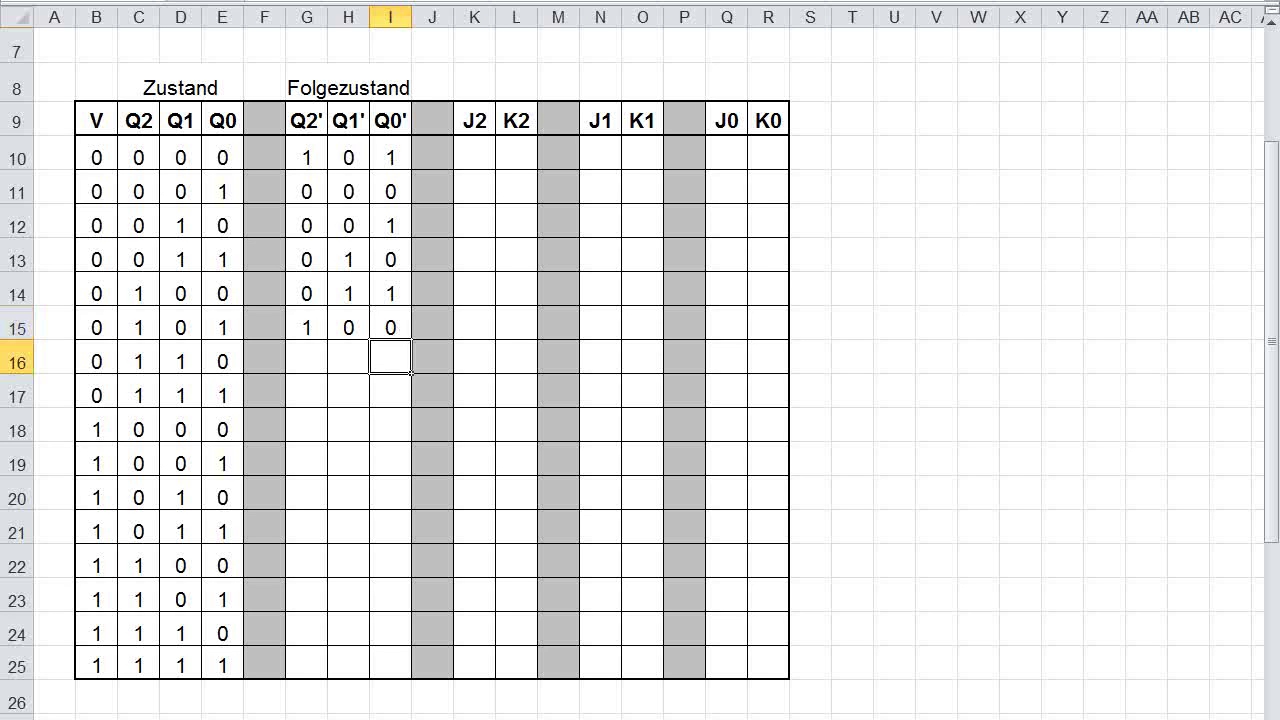
- Mark Q2', Q1' and Q0' in row 16 as don't-care with x in each cell
{"action": "left_click", "coordinate": [306, 356]}
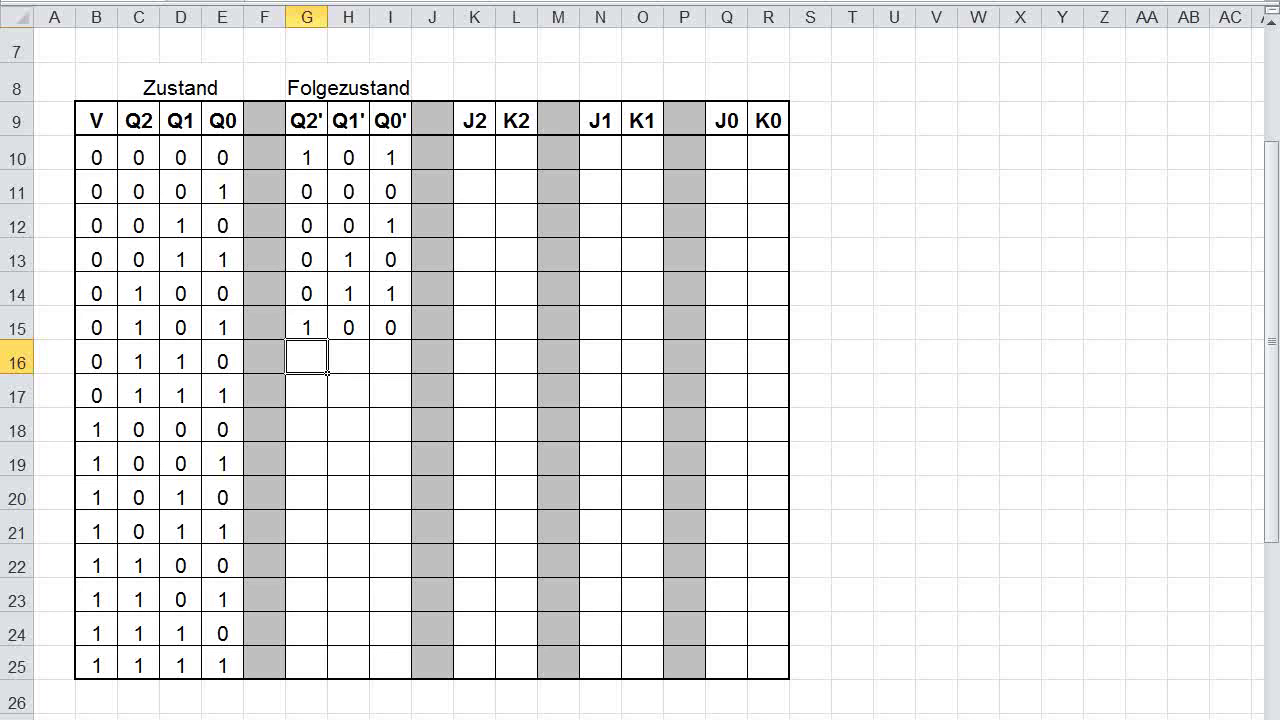
{"action": "type", "text": "x"}
{"action": "key", "text": "Right"}
{"action": "type", "text": "x"}
{"action": "key", "text": "Right"}
{"action": "type", "text": "x"}
{"action": "key", "text": "Return"}
{"action": "key", "text": "Left"}
{"action": "key", "text": "Left"}
{"action": "key", "text": "Up"}
- Mark Q2', Q1' and Q0' in row 17 as don't-care with x in each cell
{"action": "left_click", "coordinate": [306, 390]}
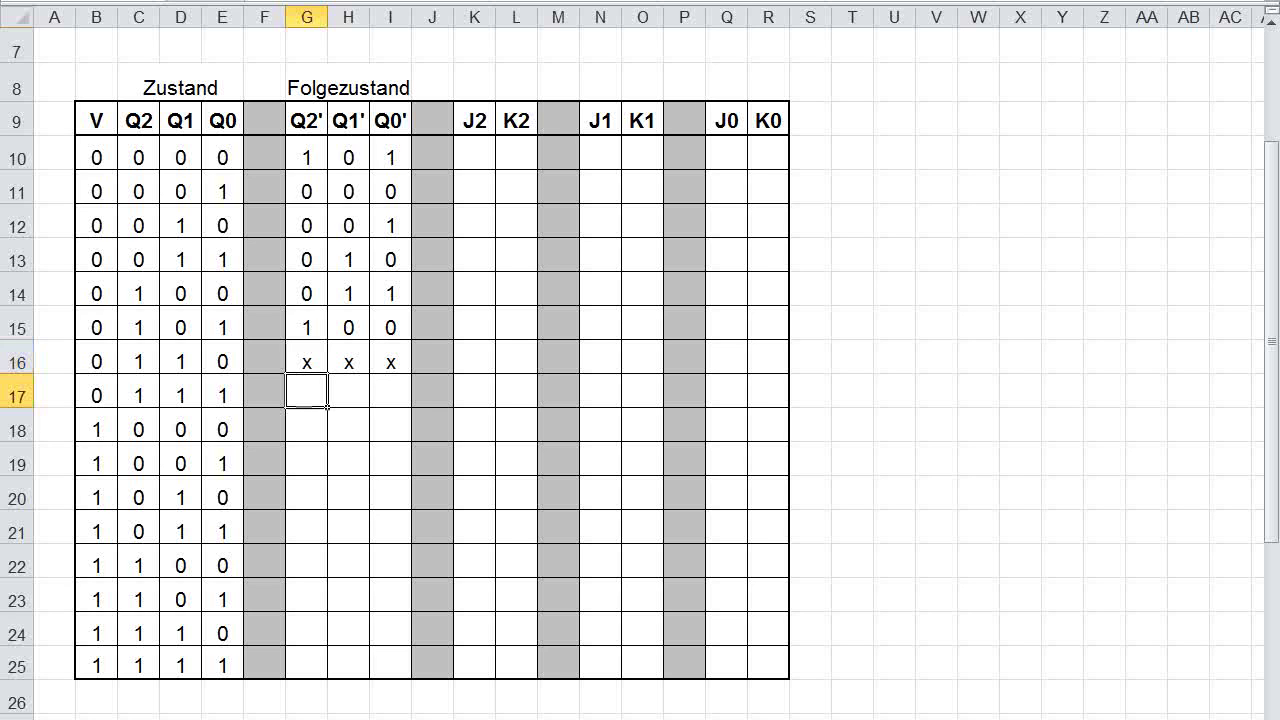
{"action": "type", "text": "x"}
{"action": "key", "text": "Tab"}
{"action": "type", "text": "x"}
{"action": "key", "text": "Tab"}
{"action": "type", "text": "x"}
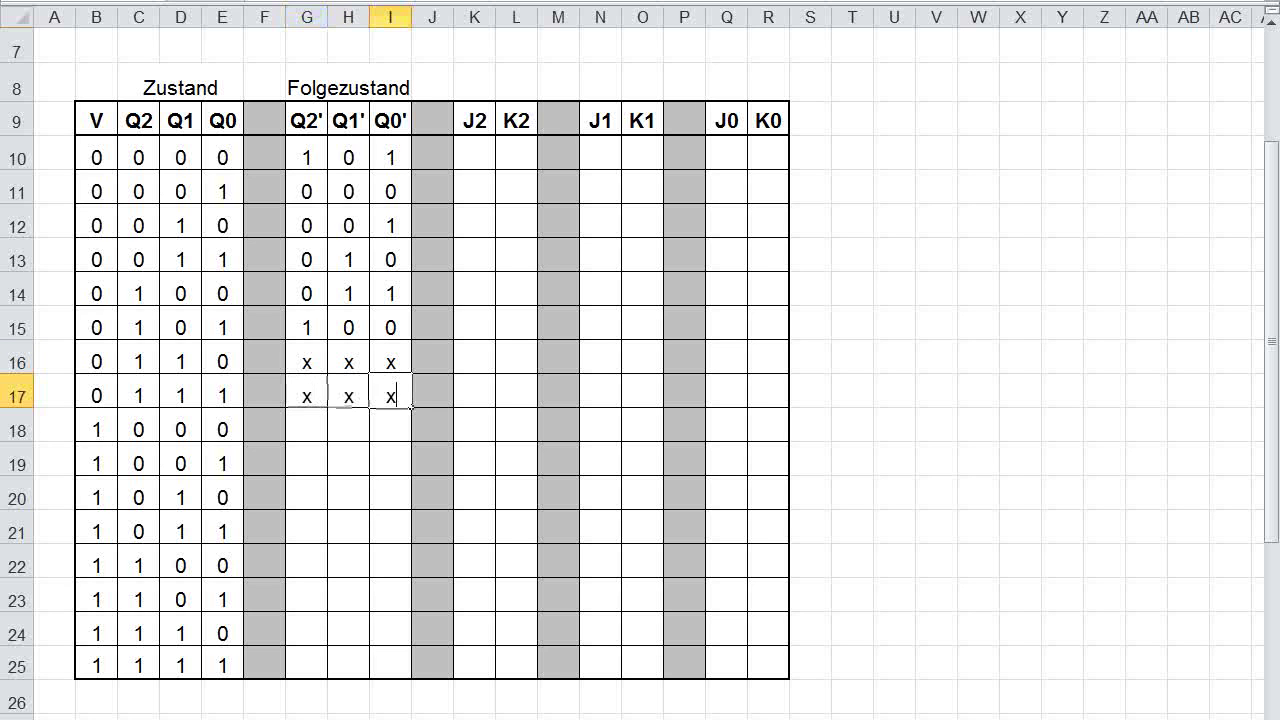
{"action": "key", "text": "Down"}
- Enter the next state 0, 0, 1 for Q2', Q1', Q0' in row 18, where V is 1
{"action": "left_click", "coordinate": [306, 424]}
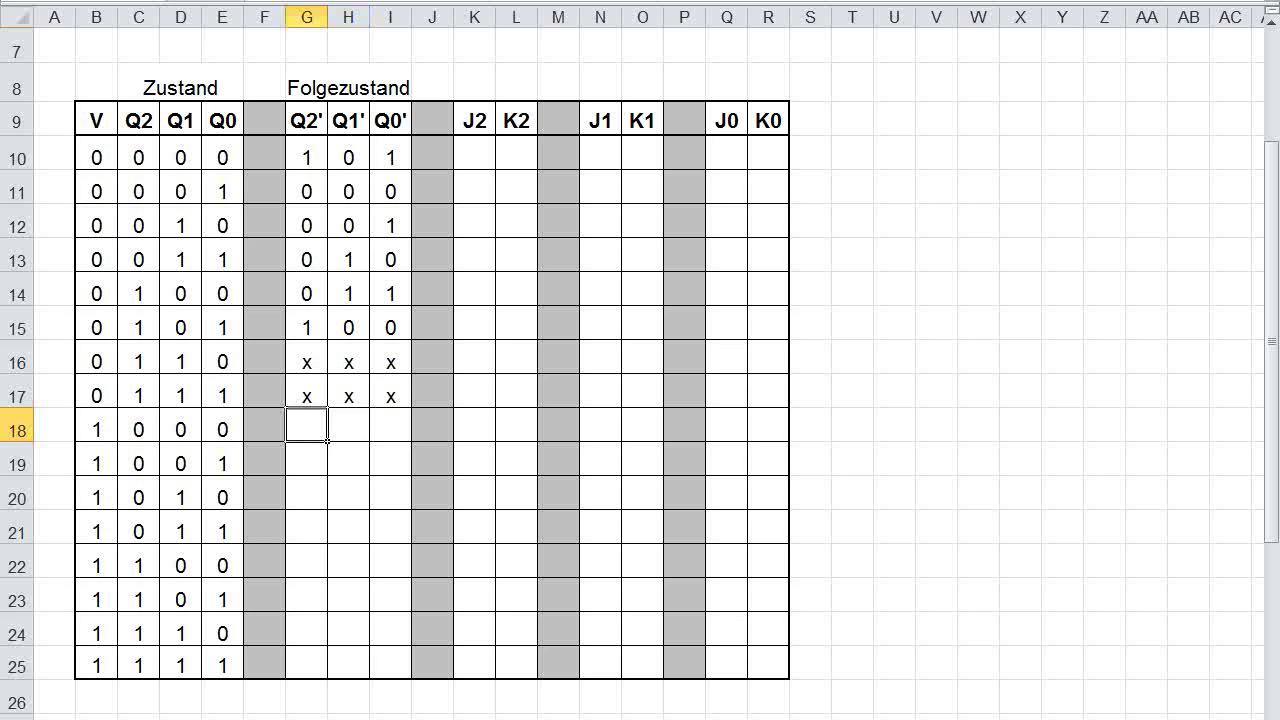
{"action": "left_click", "coordinate": [96, 424]}
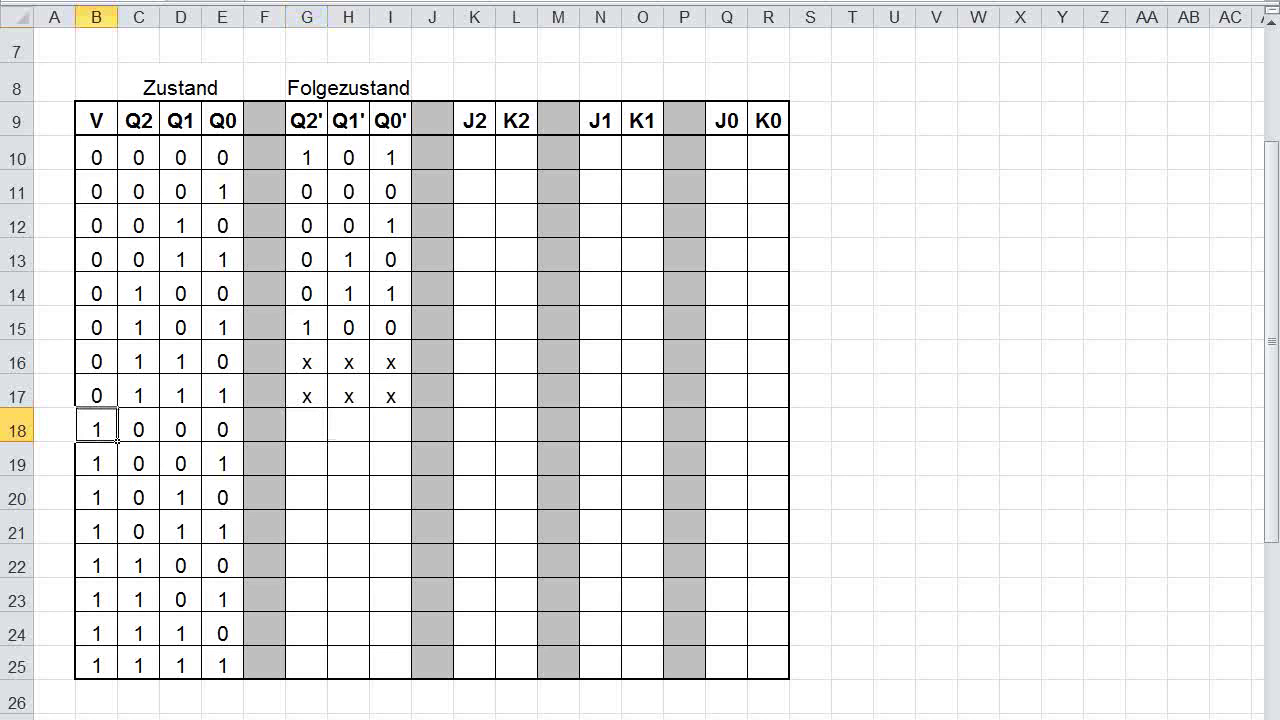
{"action": "left_click", "coordinate": [306, 424]}
{"action": "type", "text": "0"}
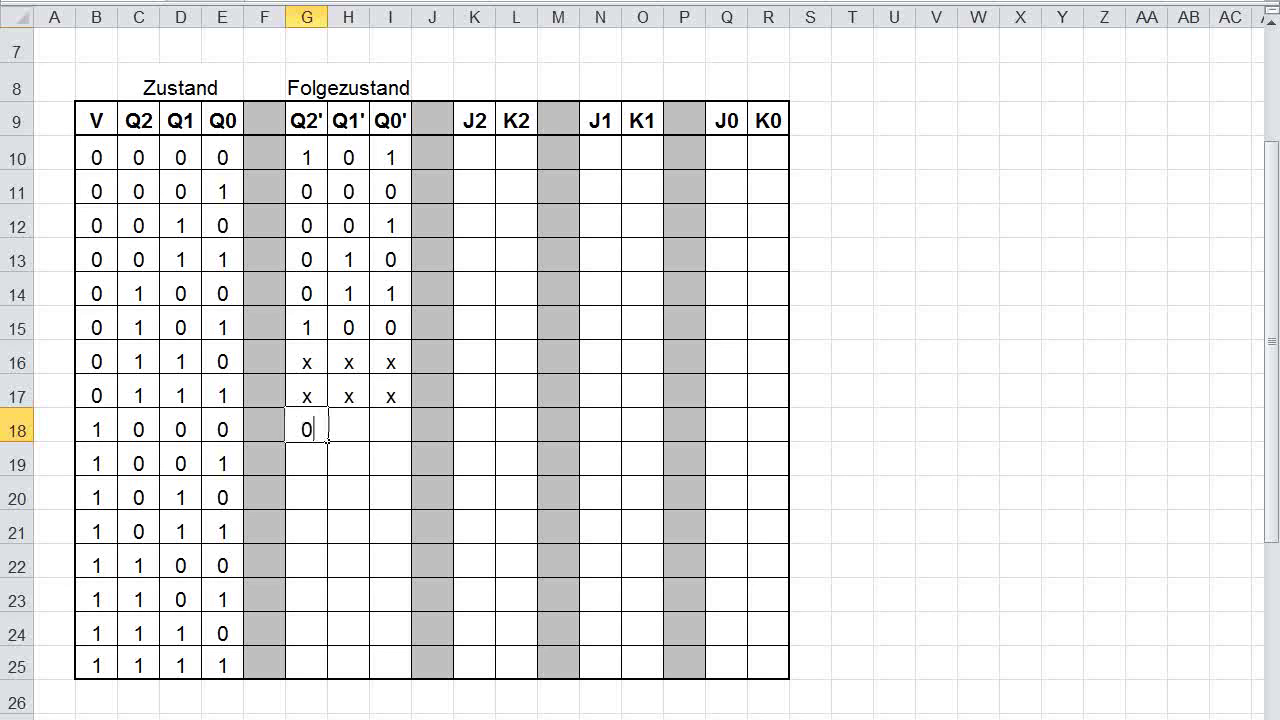
{"action": "key", "text": "Tab"}
{"action": "type", "text": "0"}
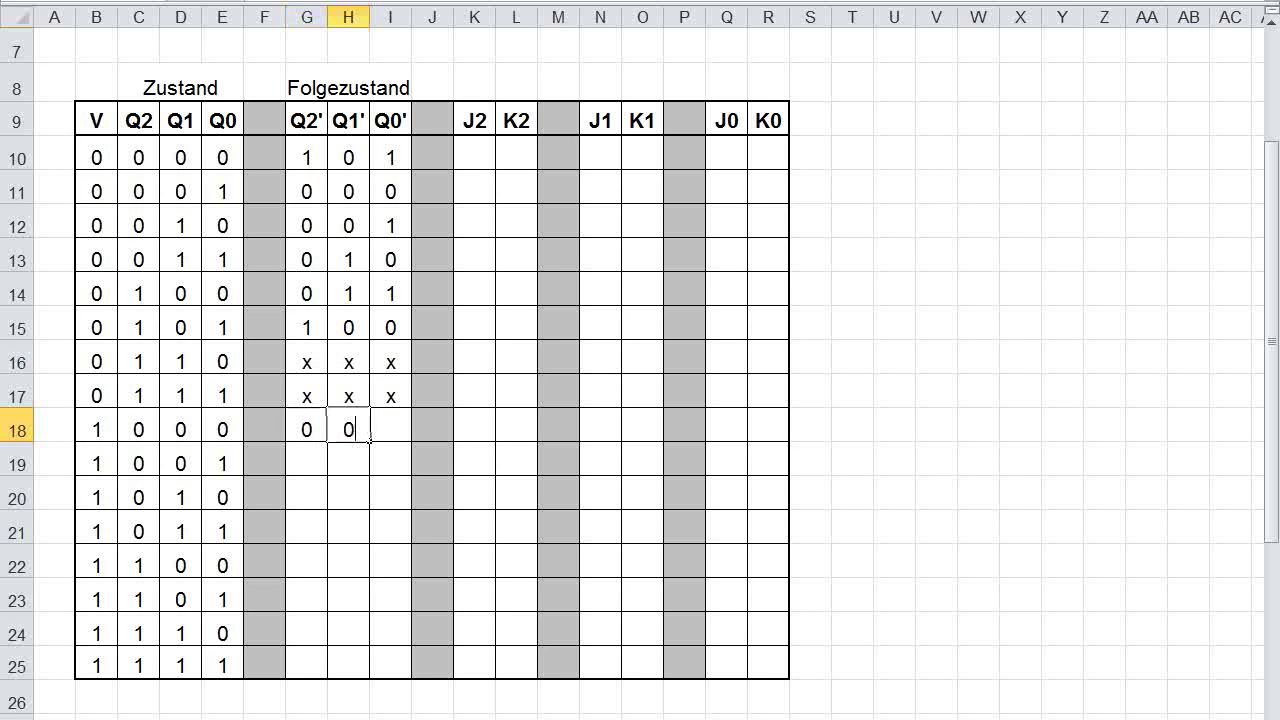
{"action": "key", "text": "Tab"}
{"action": "type", "text": "1"}
- Fill the W7:AB11 grid with headers Q, Q', J, K and the transitions 0 -> 0, 0 -> 1, 1 -> 0, 1 -> 1
{"action": "left_click", "coordinate": [978, 458]}
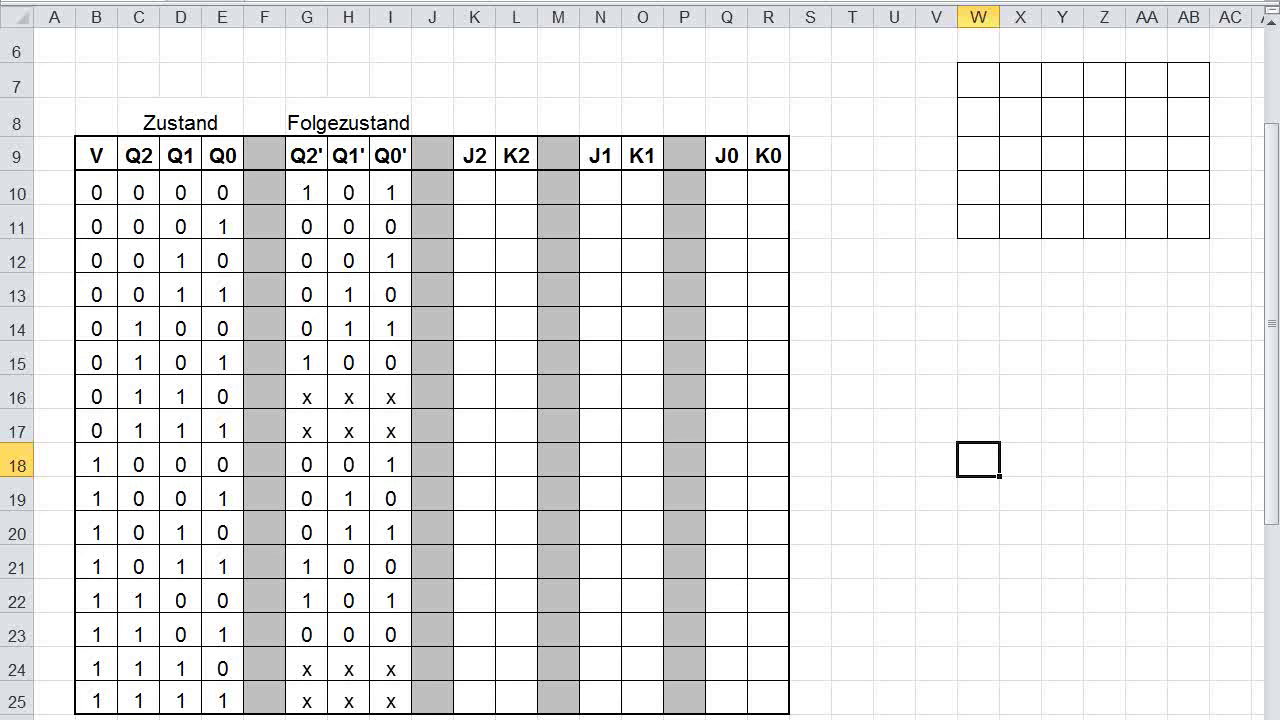
{"action": "type", "text": "Q\t\tQ'\t\tJ\tK 0\t->\t0\t\t\t 0\t->\t1\t\t\t 1\t->\t0\t\t\t 1\t->\t1"}
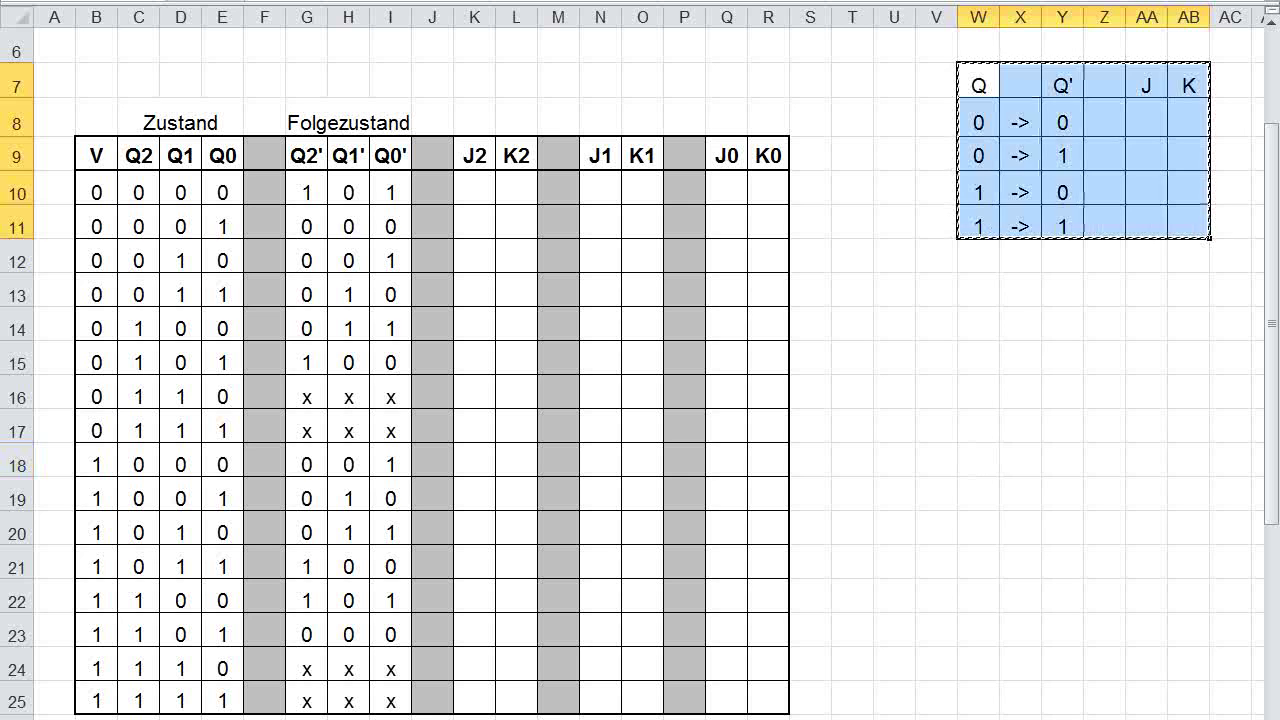
{"action": "left_click", "coordinate": [1146, 255]}
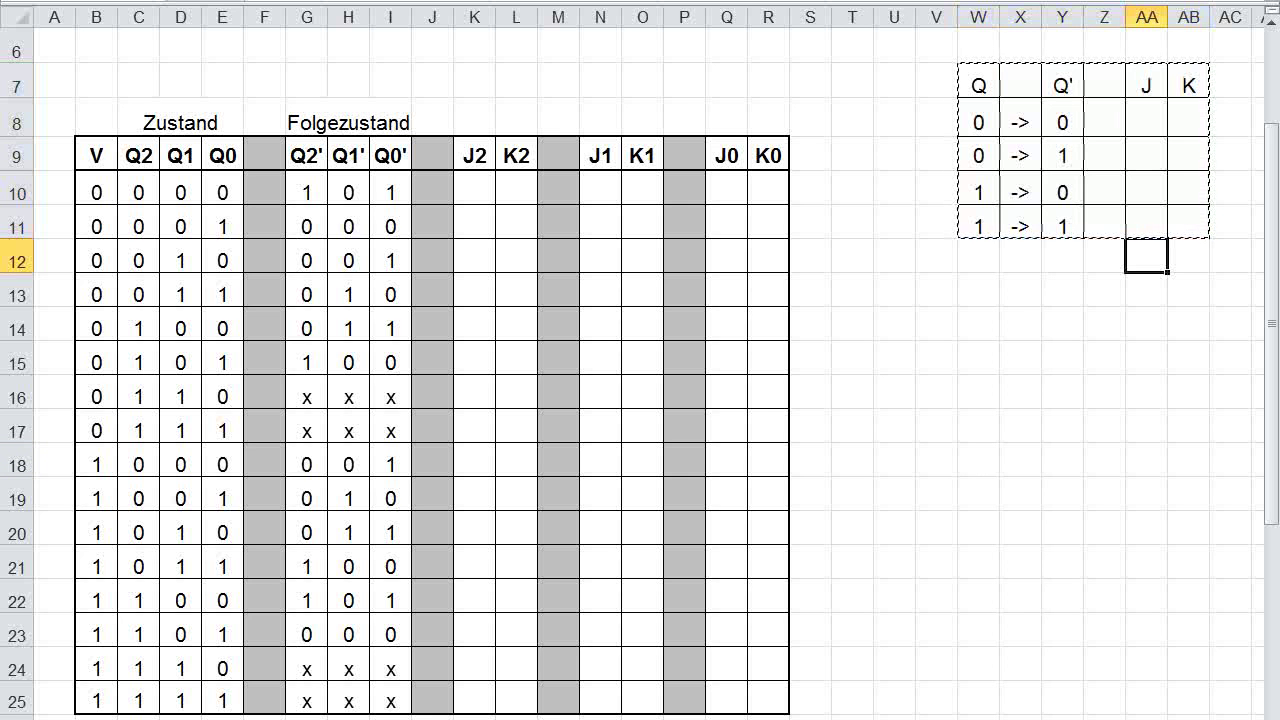
{"action": "left_click", "coordinate": [1104, 118]}
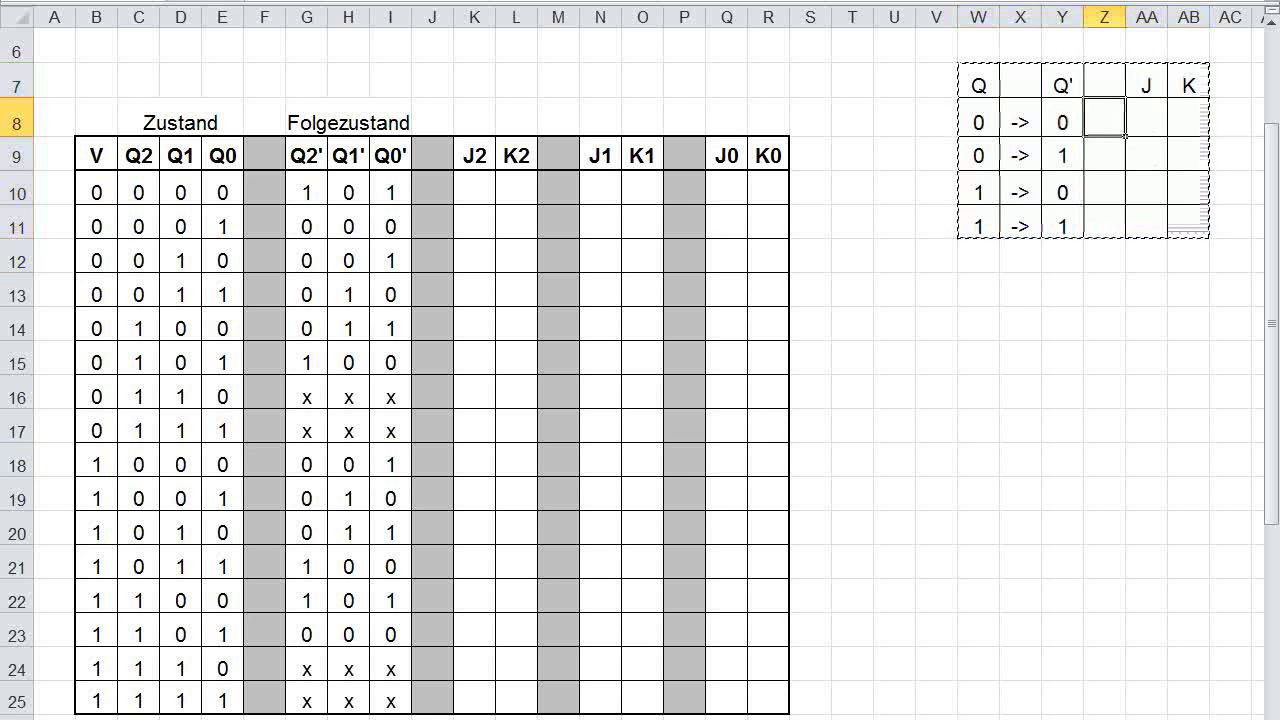
{"action": "key", "text": "Escape"}
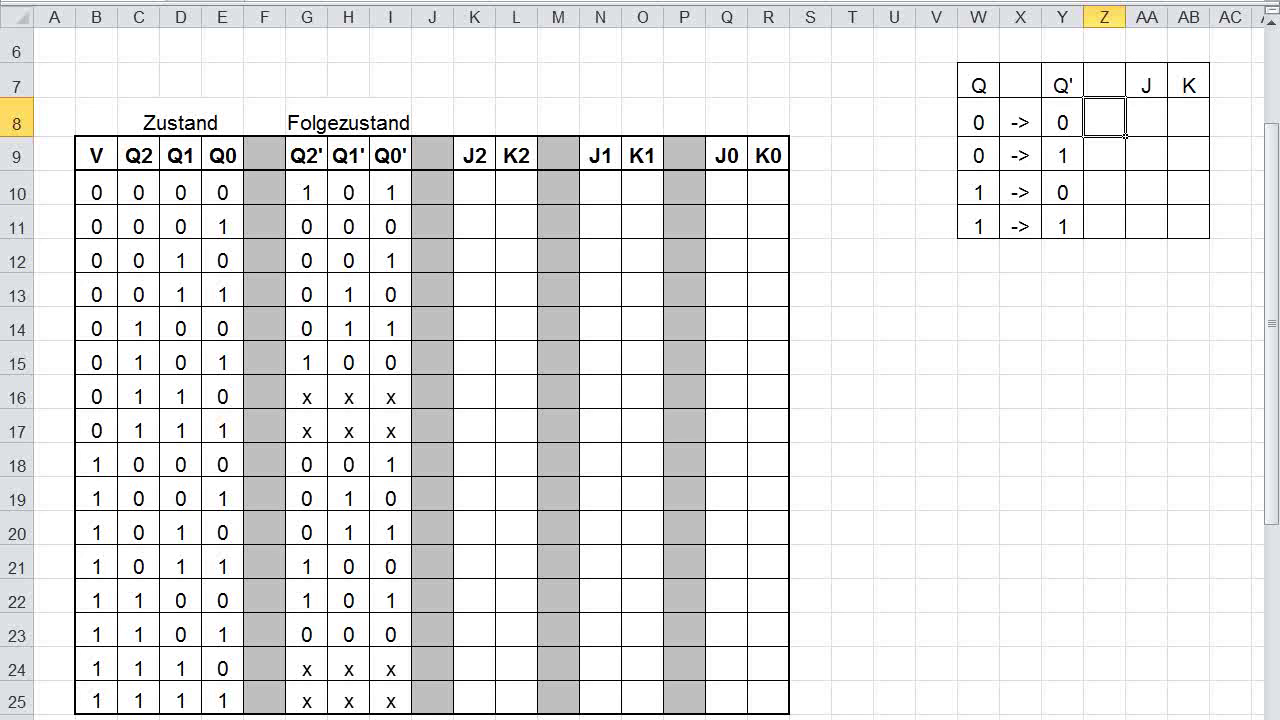
- Enter 0 for both J and K of the 0 -> 0 transition in row 8
{"action": "left_click", "coordinate": [1146, 117]}
{"action": "type", "text": "0"}
{"action": "key", "text": "Tab"}
{"action": "type", "text": "0"}
{"action": "left_click", "coordinate": [1188, 323]}
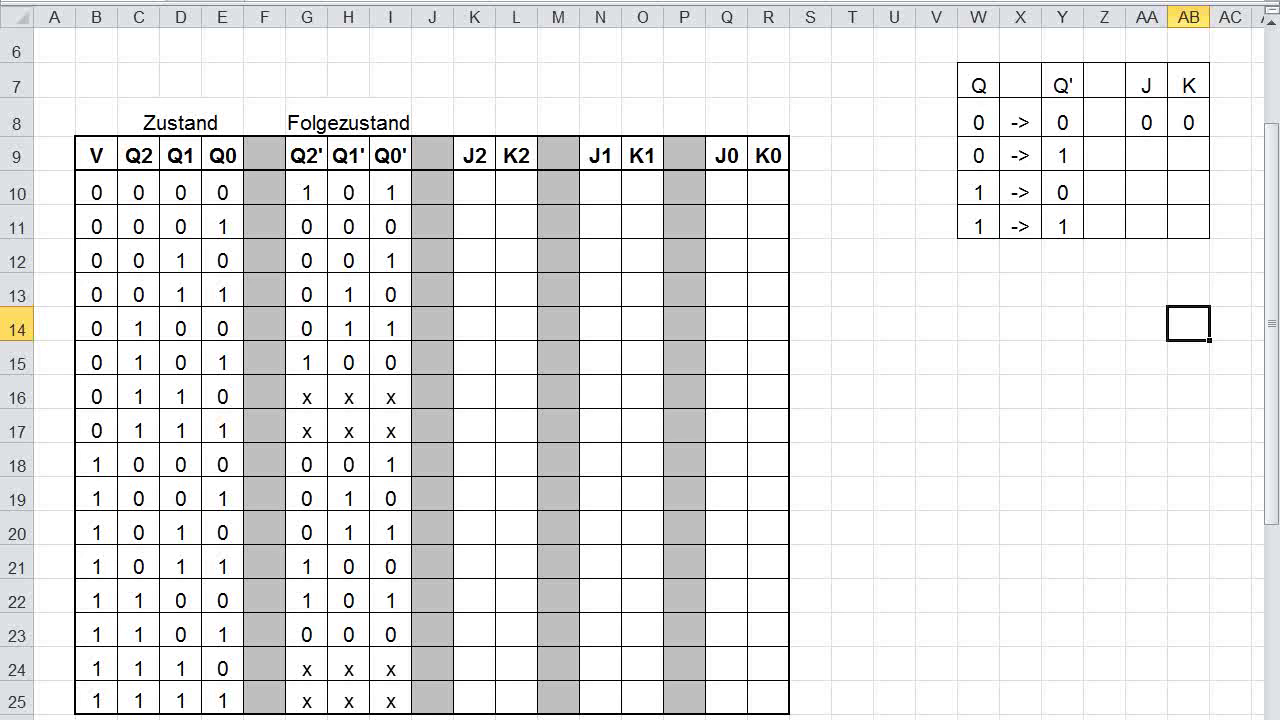
- Set K of the 0 -> 0 transition to 1
{"action": "left_click", "coordinate": [1188, 122]}
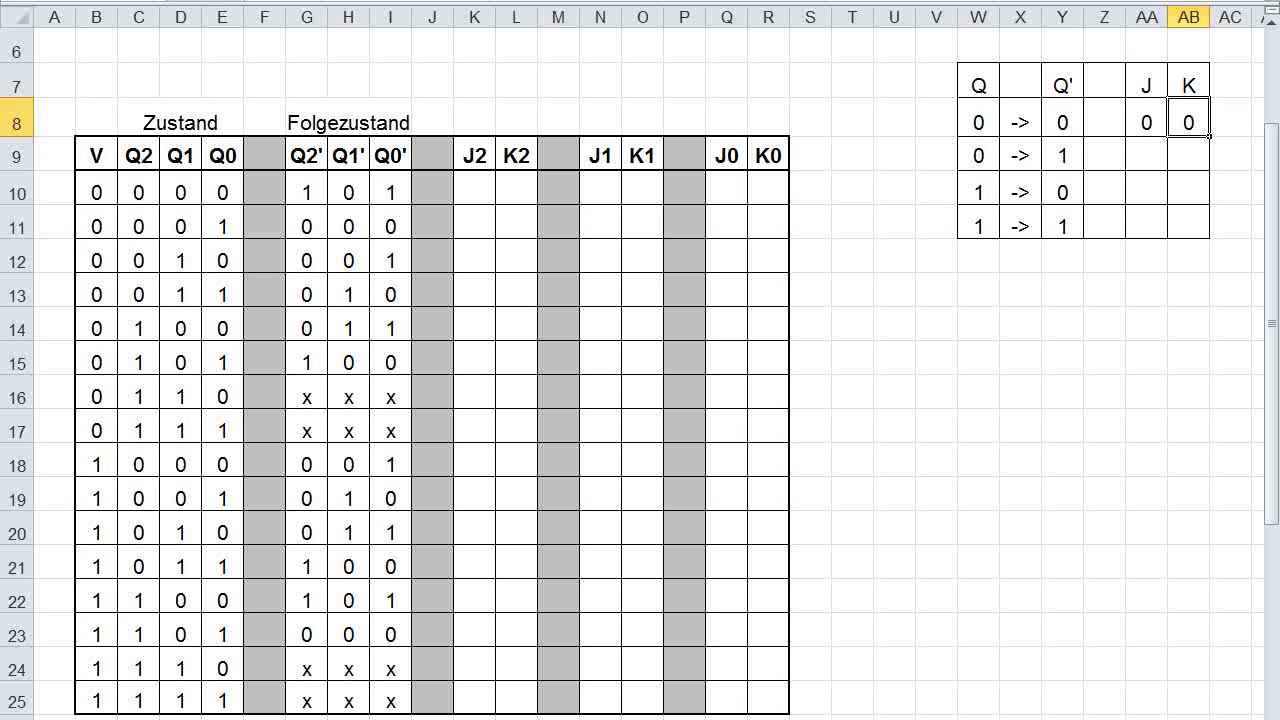
{"action": "type", "text": "1"}
{"action": "key", "text": "Return"}
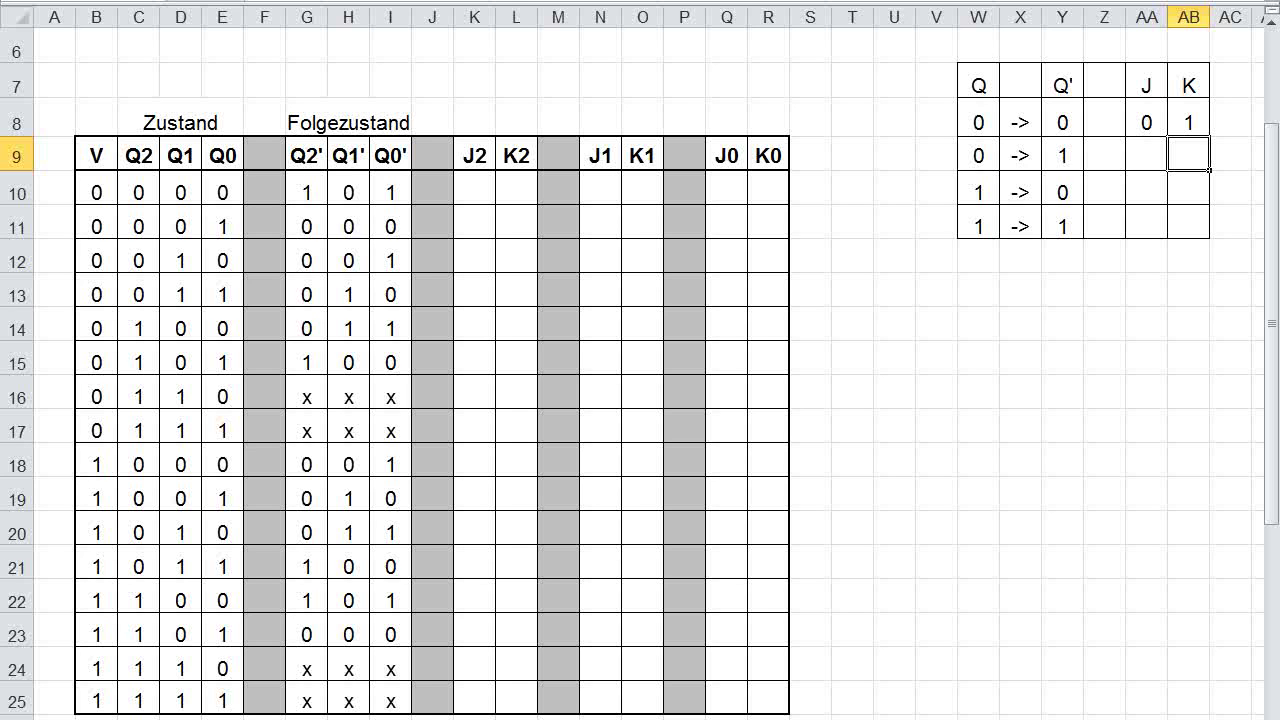
- Replace K of the 0 -> 0 transition with the don't-care value X
{"action": "left_click", "coordinate": [1188, 122]}
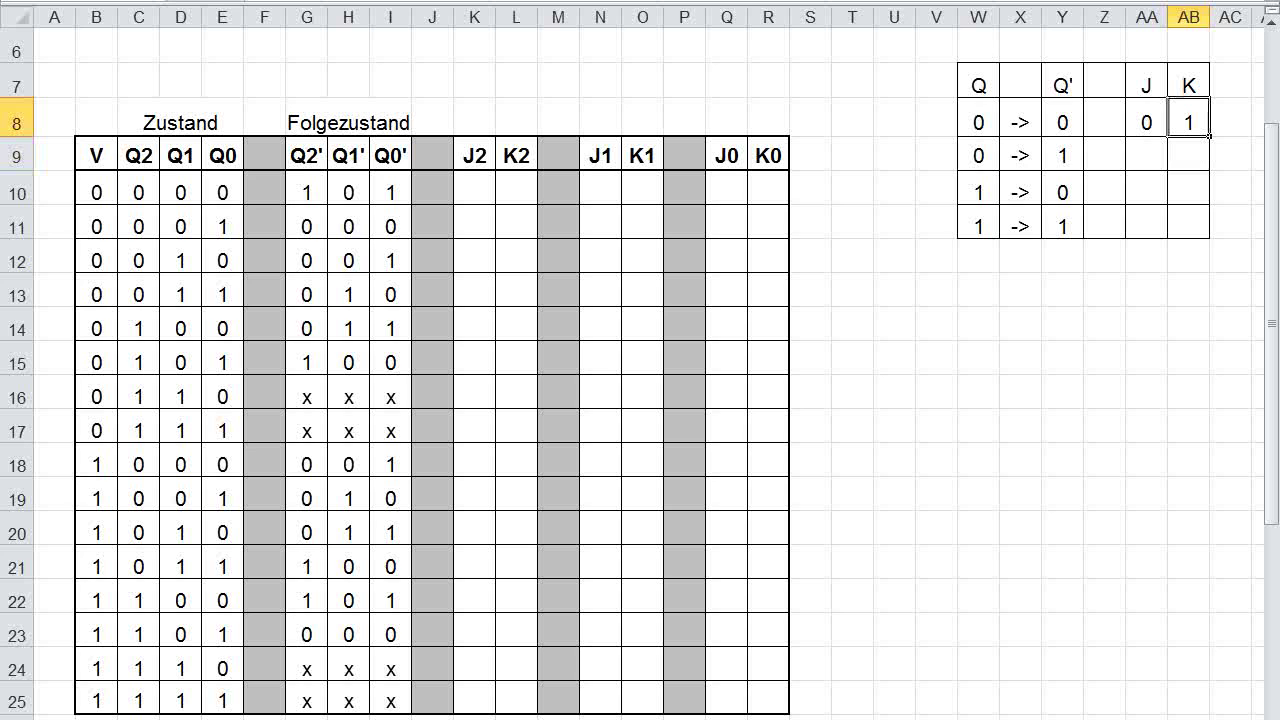
{"action": "type", "text": "X"}
{"action": "key", "text": "Return"}
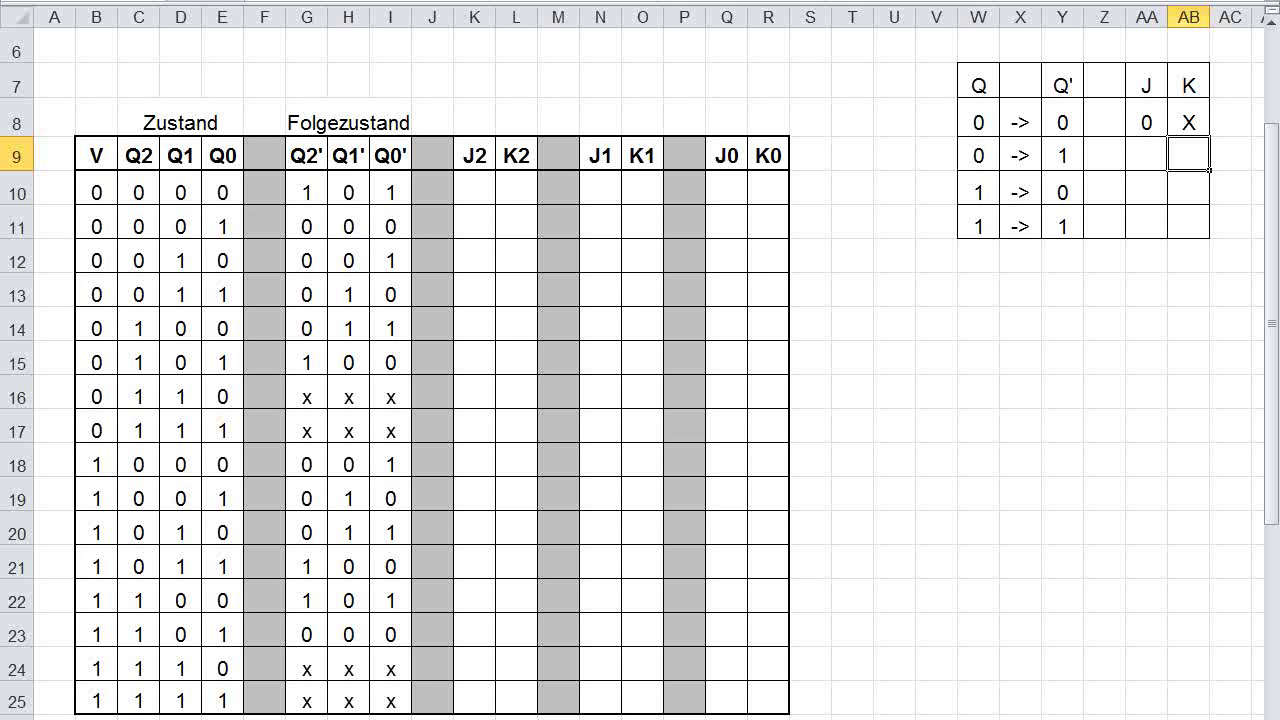
- Enter J as 1 and K as 0 for the 0 -> 1 transition in row 9
{"action": "left_click", "coordinate": [1146, 154]}
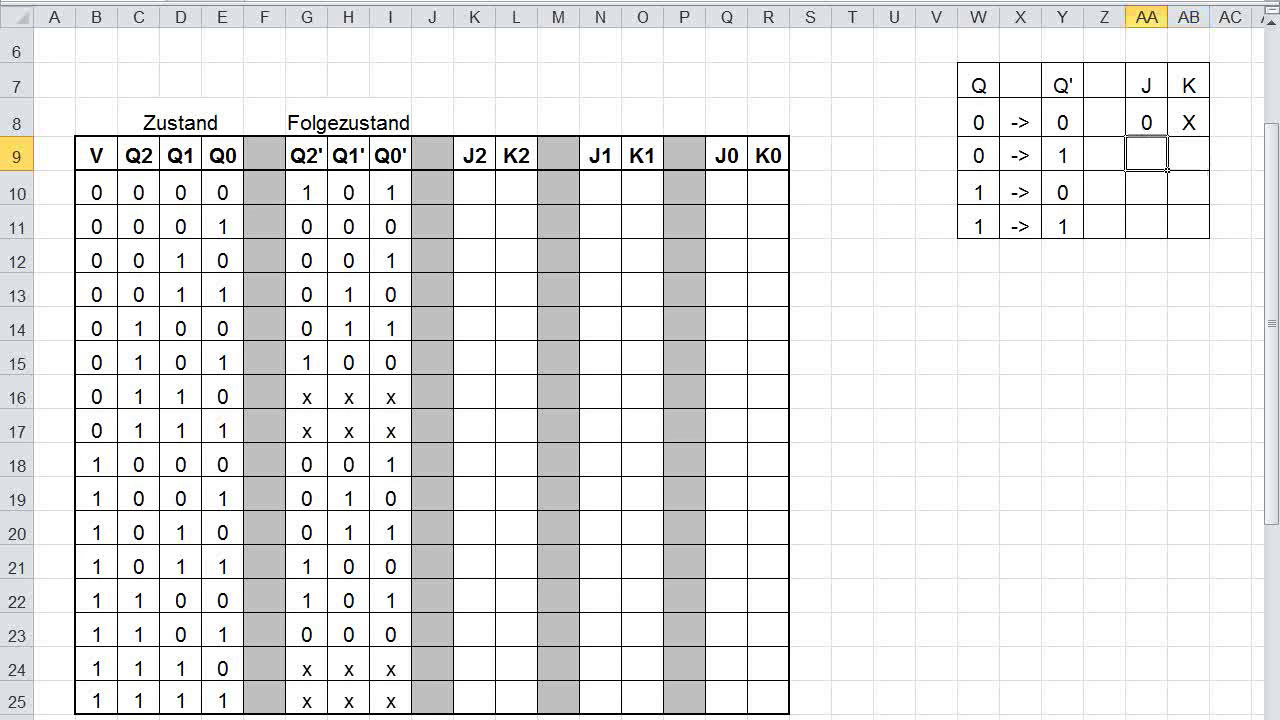
{"action": "type", "text": "1"}
{"action": "key", "text": "Tab"}
{"action": "type", "text": "0"}
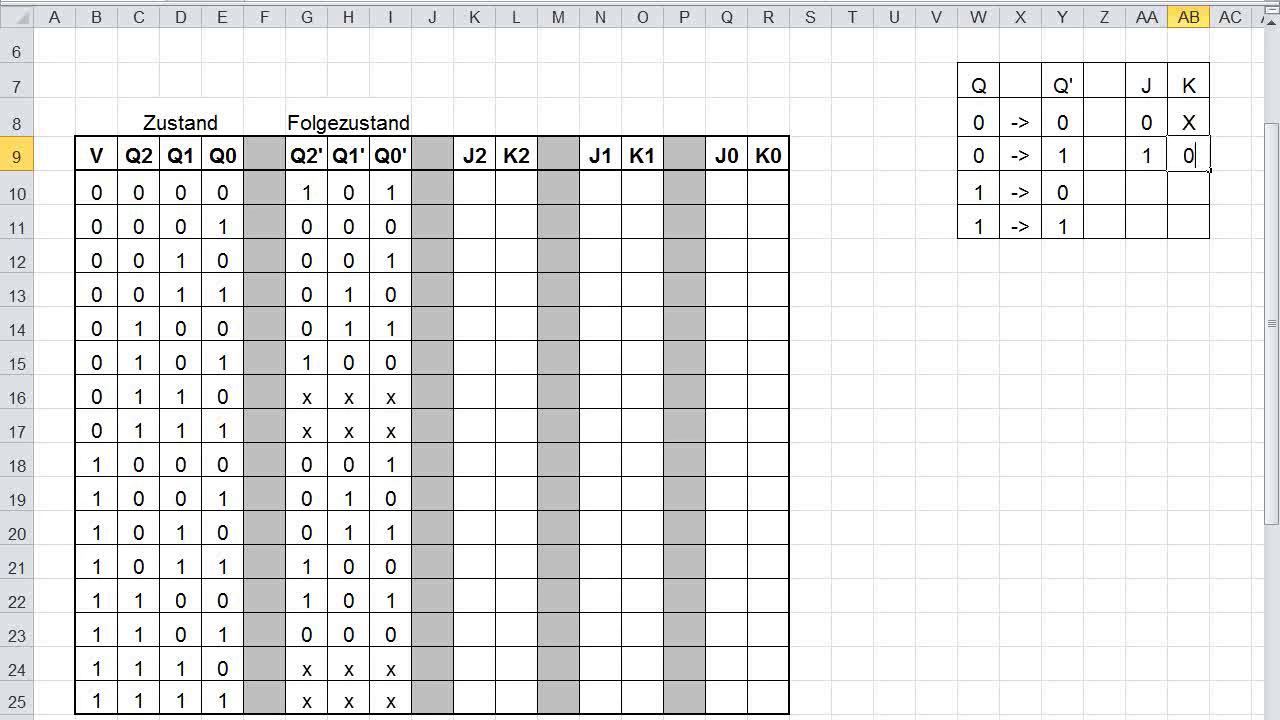
{"action": "left_click", "coordinate": [1104, 323]}
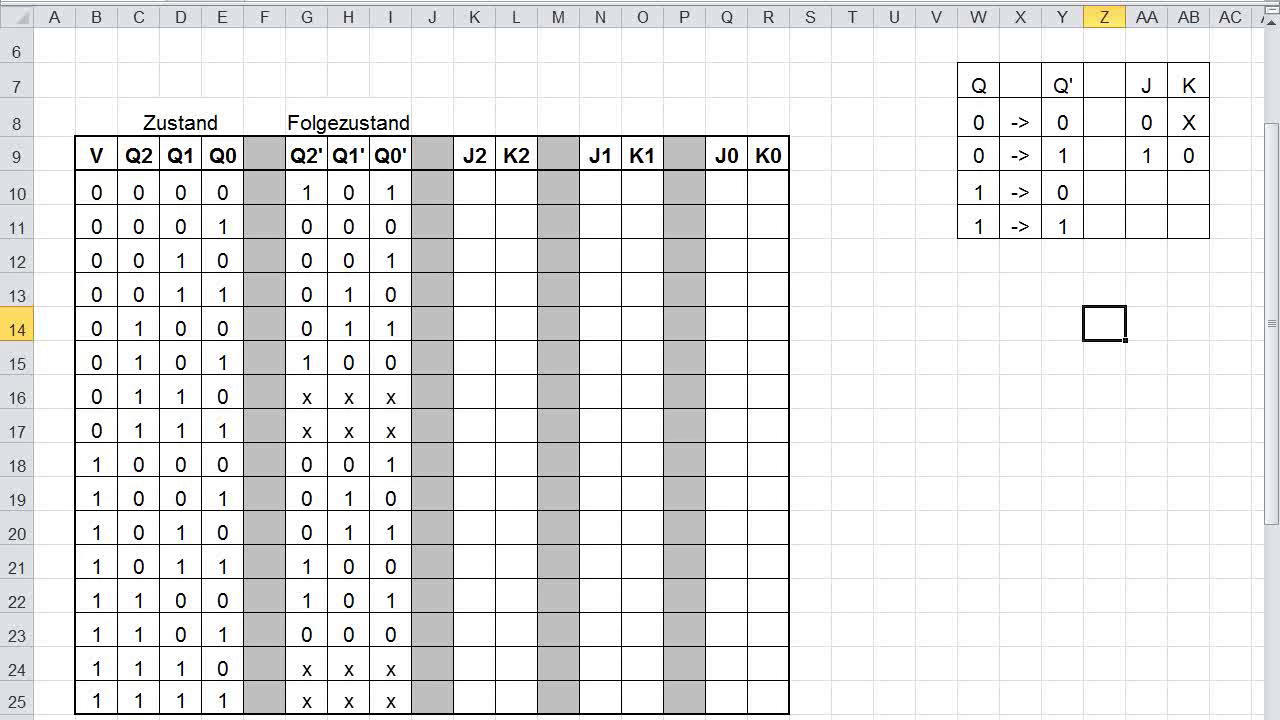
- Replace K of the 0 -> 1 transition with the don't-care value X
{"action": "left_click", "coordinate": [1188, 155]}
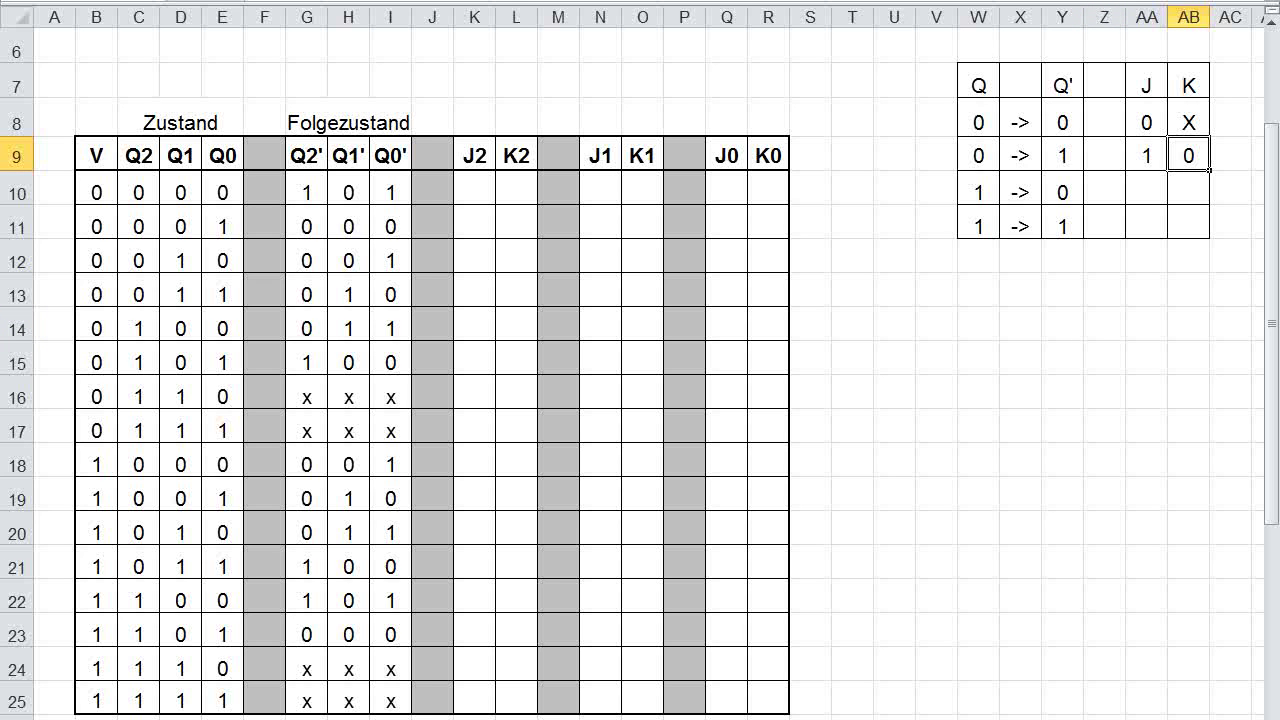
{"action": "type", "text": "X"}
{"action": "key", "text": "Return"}
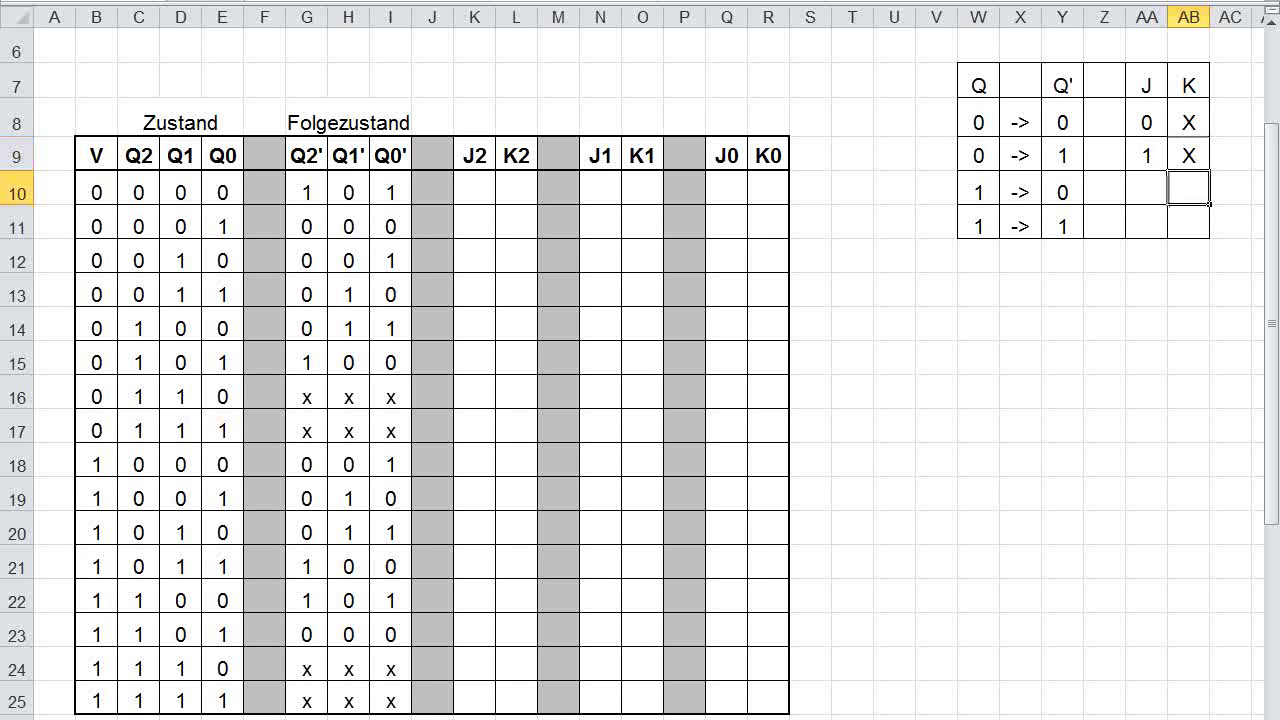
- Enter J as X and K as 1 for the 1 -> 0 transition in row 10
{"action": "left_click", "coordinate": [1146, 188]}
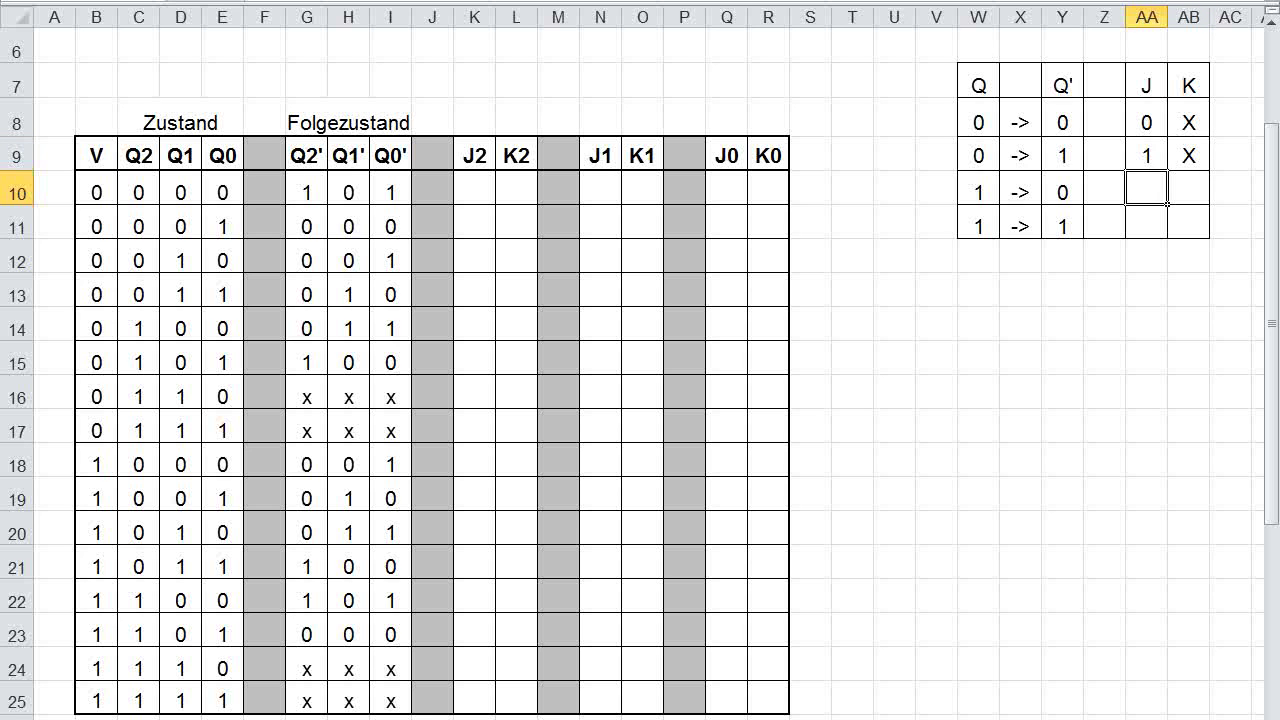
{"action": "type", "text": "X"}
{"action": "key", "text": "Tab"}
{"action": "type", "text": "1"}
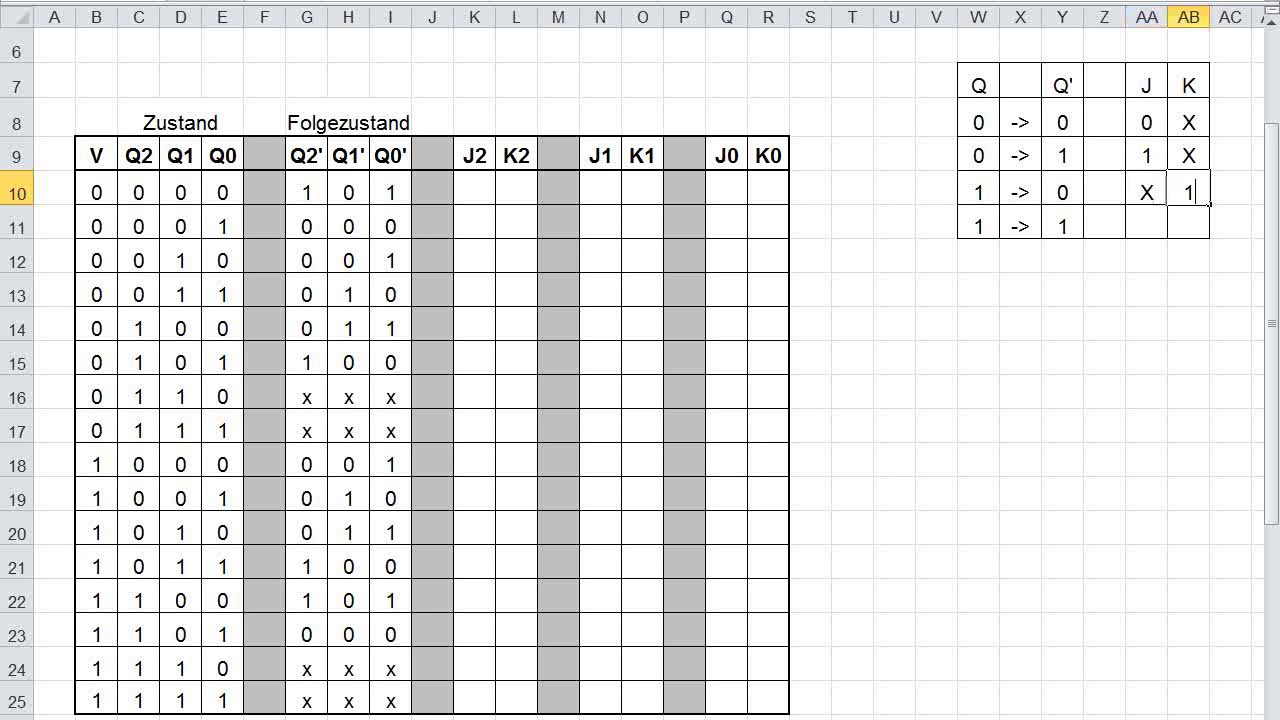
{"action": "key", "text": "Return"}
- Enter J as X and K as 0 for the 1 -> 1 transition in row 11
{"action": "key", "text": "Left"}
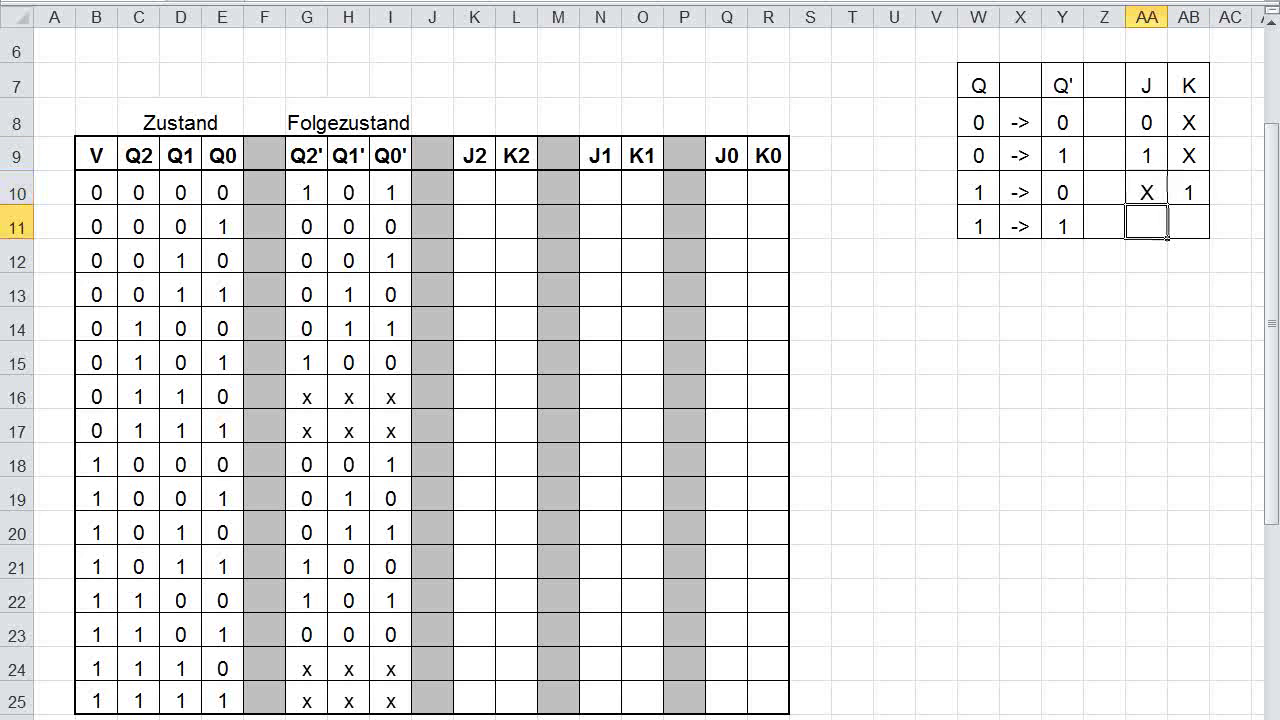
{"action": "type", "text": "X"}
{"action": "key", "text": "Tab"}
{"action": "type", "text": "0"}
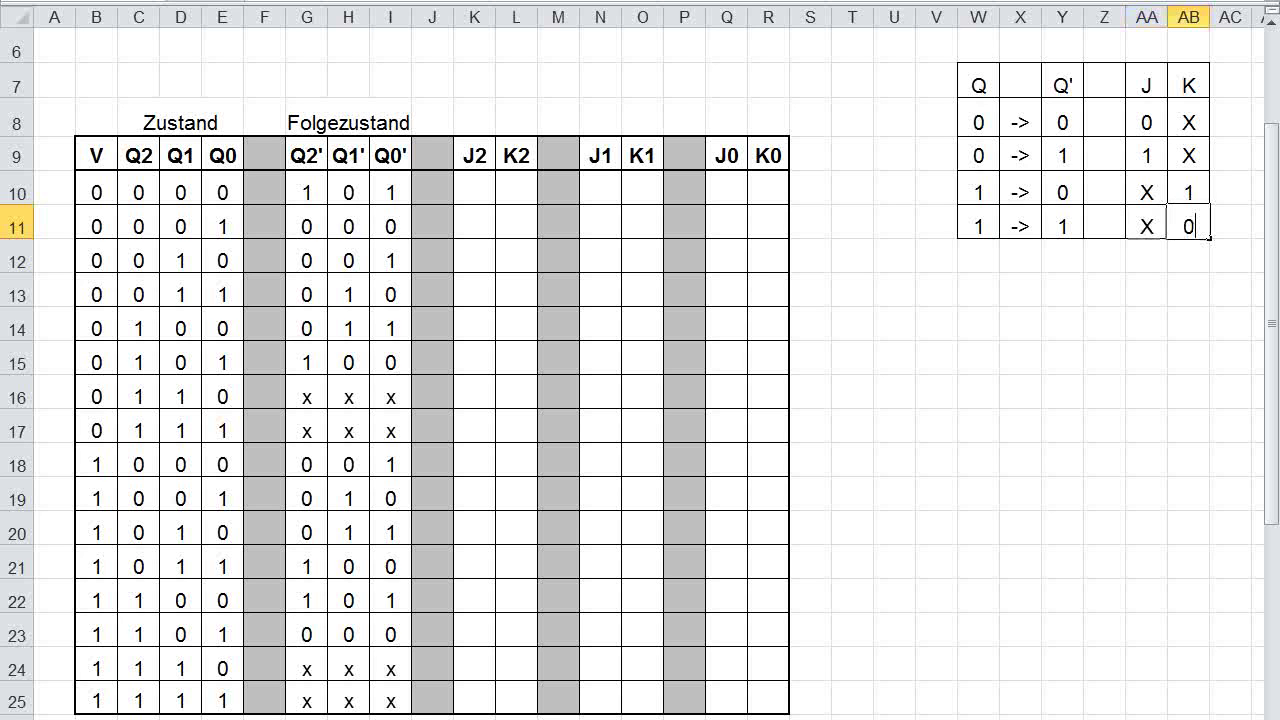
{"action": "left_click", "coordinate": [1062, 391]}
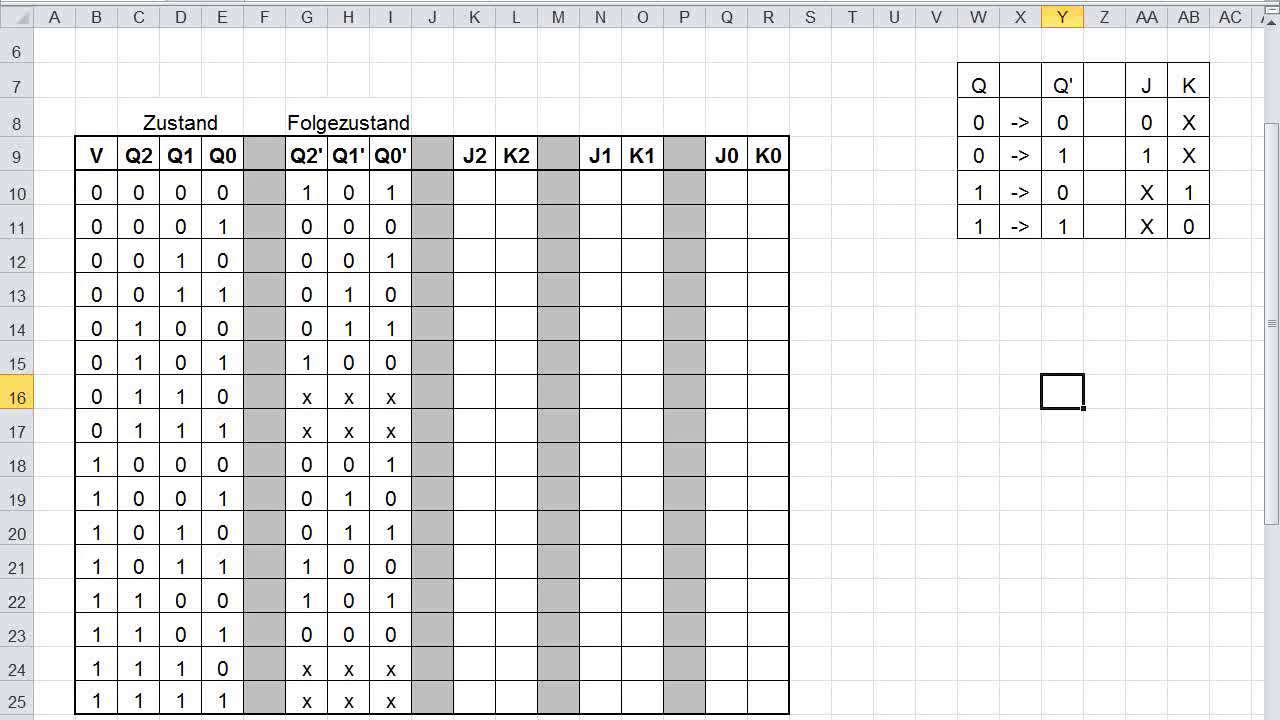
- Enter J2 as 1 and K2 as X in row 10 of the state table
{"action": "left_click", "coordinate": [474, 188]}
{"action": "type", "text": "1X"}
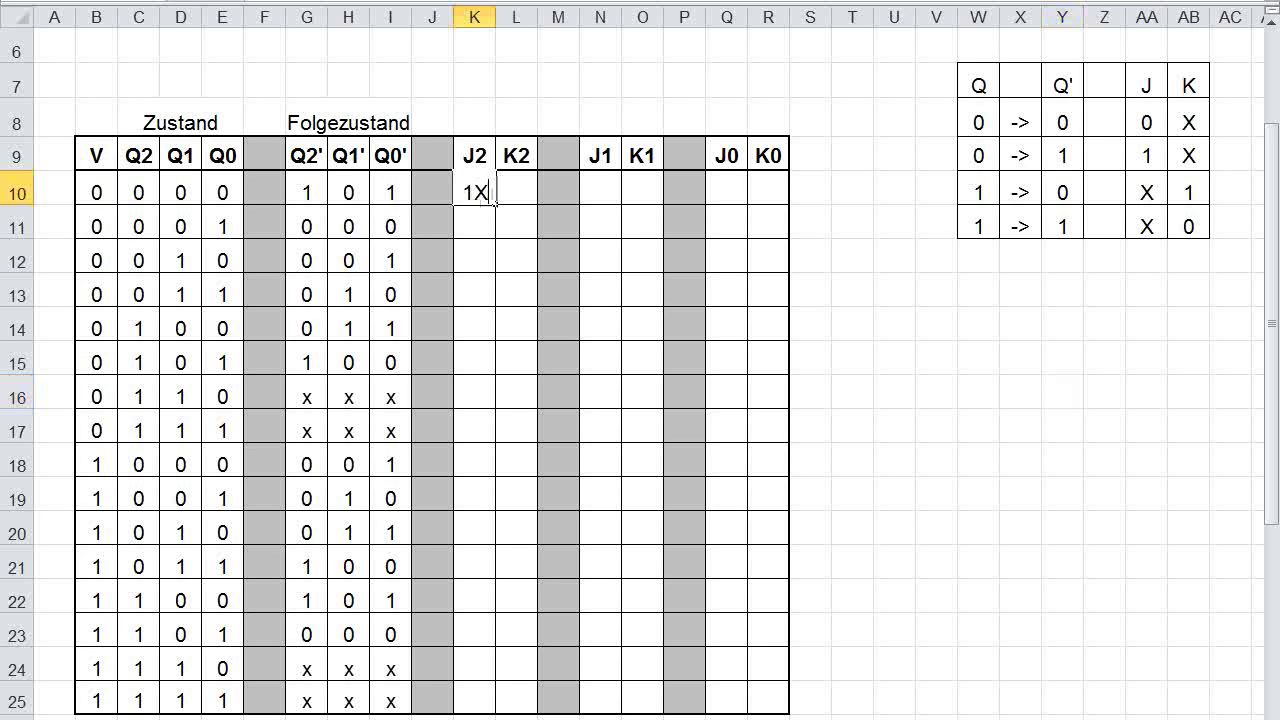
{"action": "key", "text": "BackSpace"}
{"action": "key", "text": "Tab"}
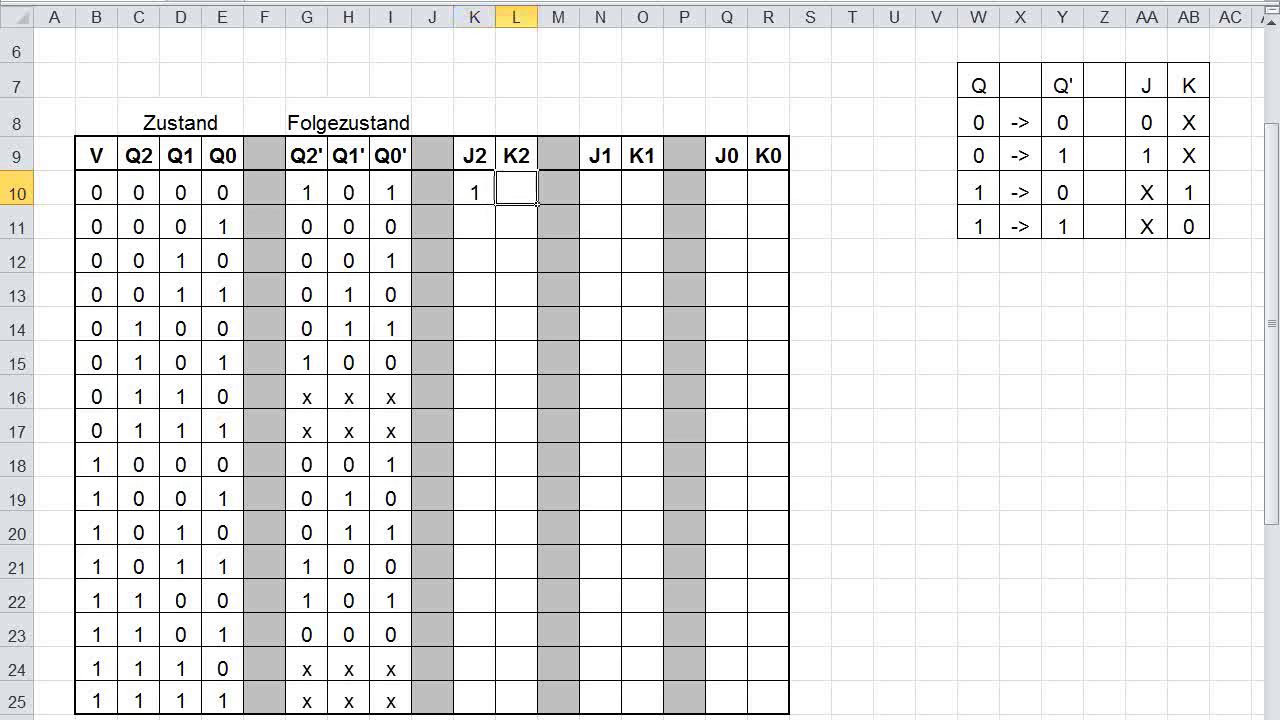
{"action": "type", "text": "X"}
{"action": "key", "text": "Return"}
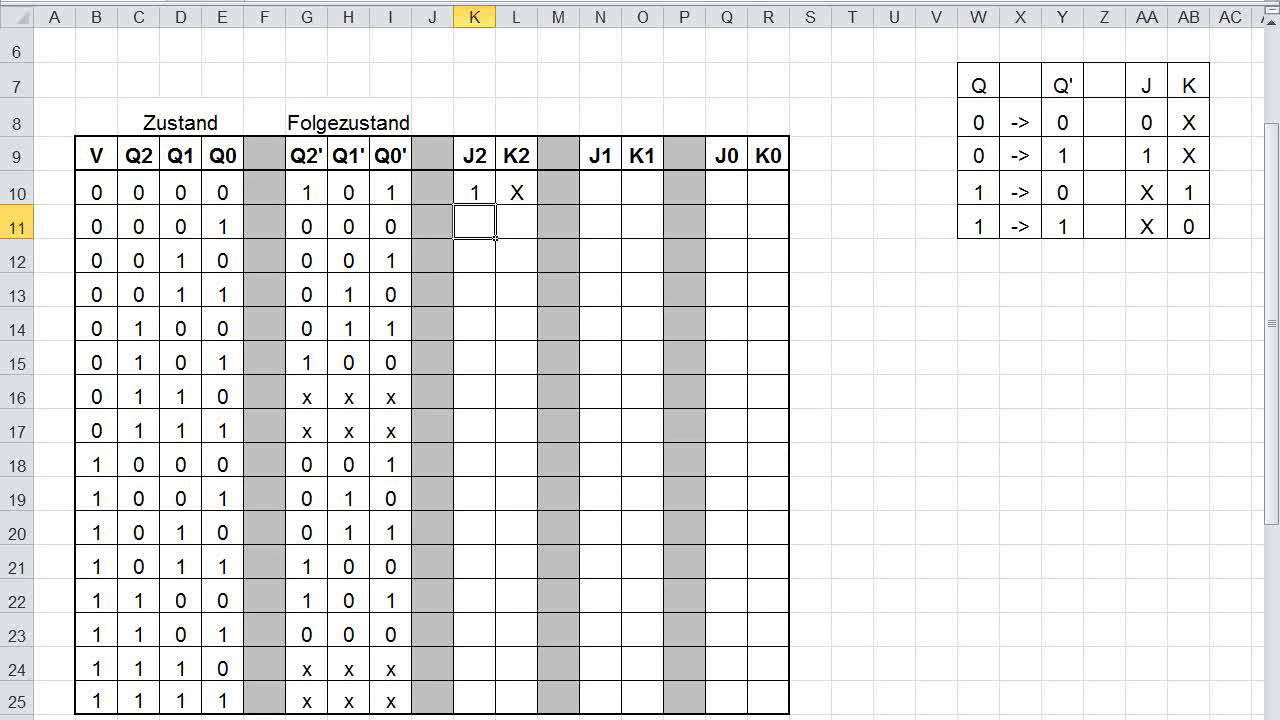
- Enter J2 as 0 and K2 as X in row 11 of the state table
{"action": "type", "text": "0"}
{"action": "key", "text": "Tab"}
{"action": "type", "text": "X"}
{"action": "left_click", "coordinate": [894, 459]}
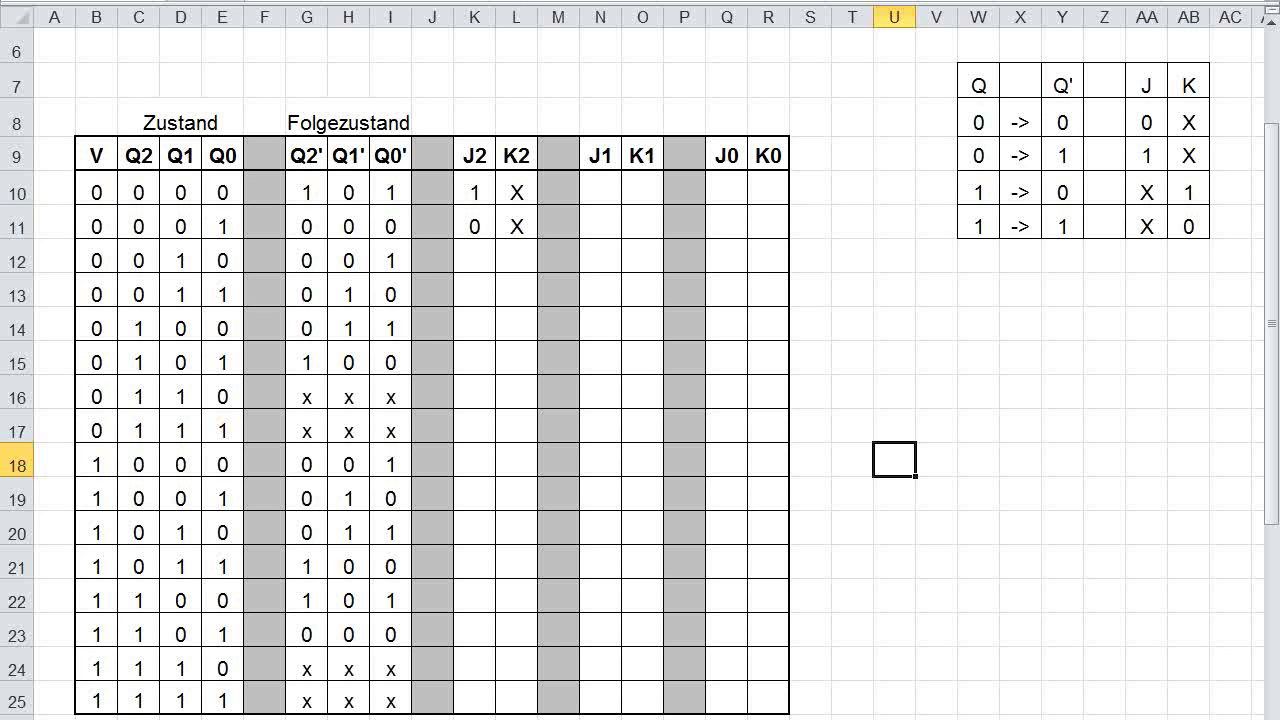